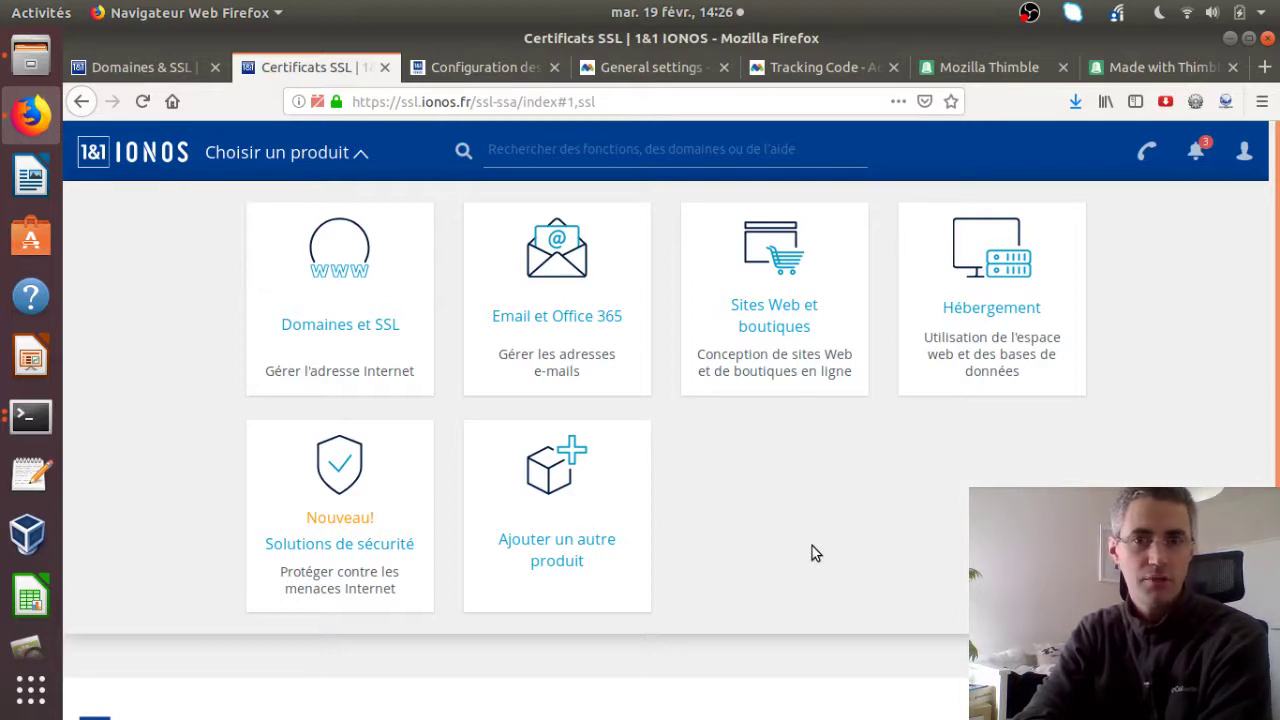
left_click(786, 70)
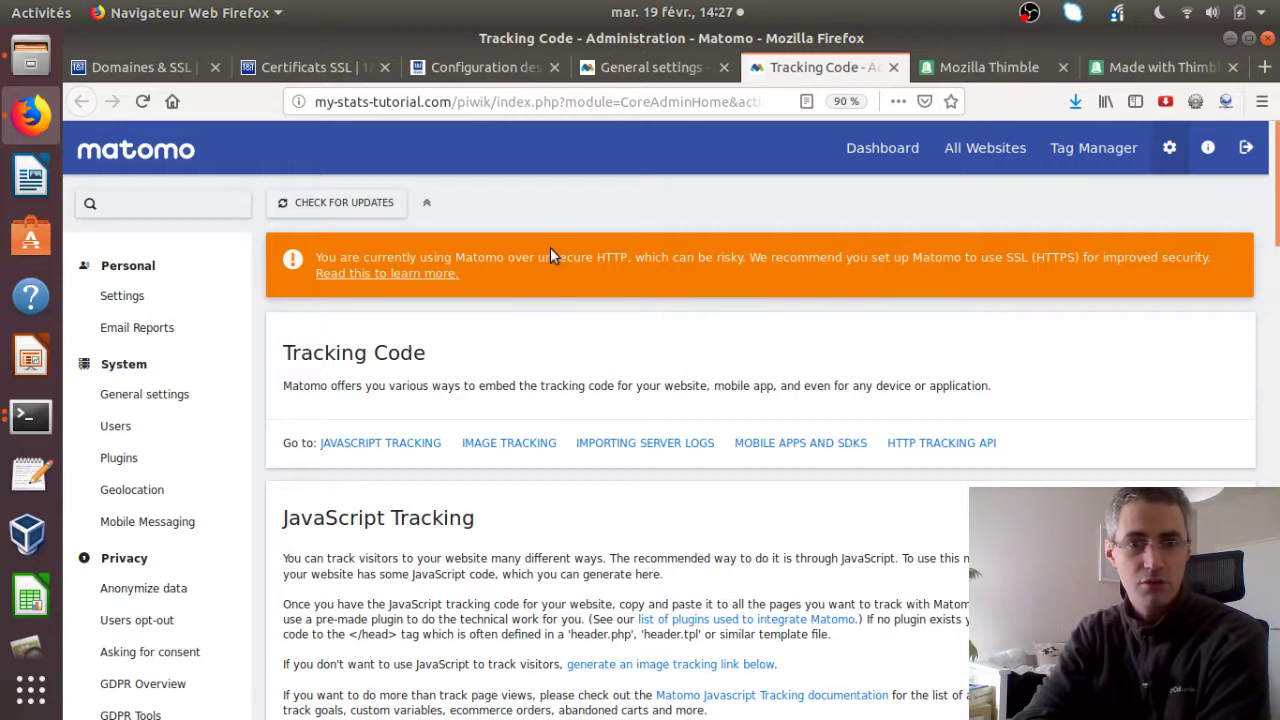
left_click_drag(537, 257, 624, 257)
left_click(626, 257)
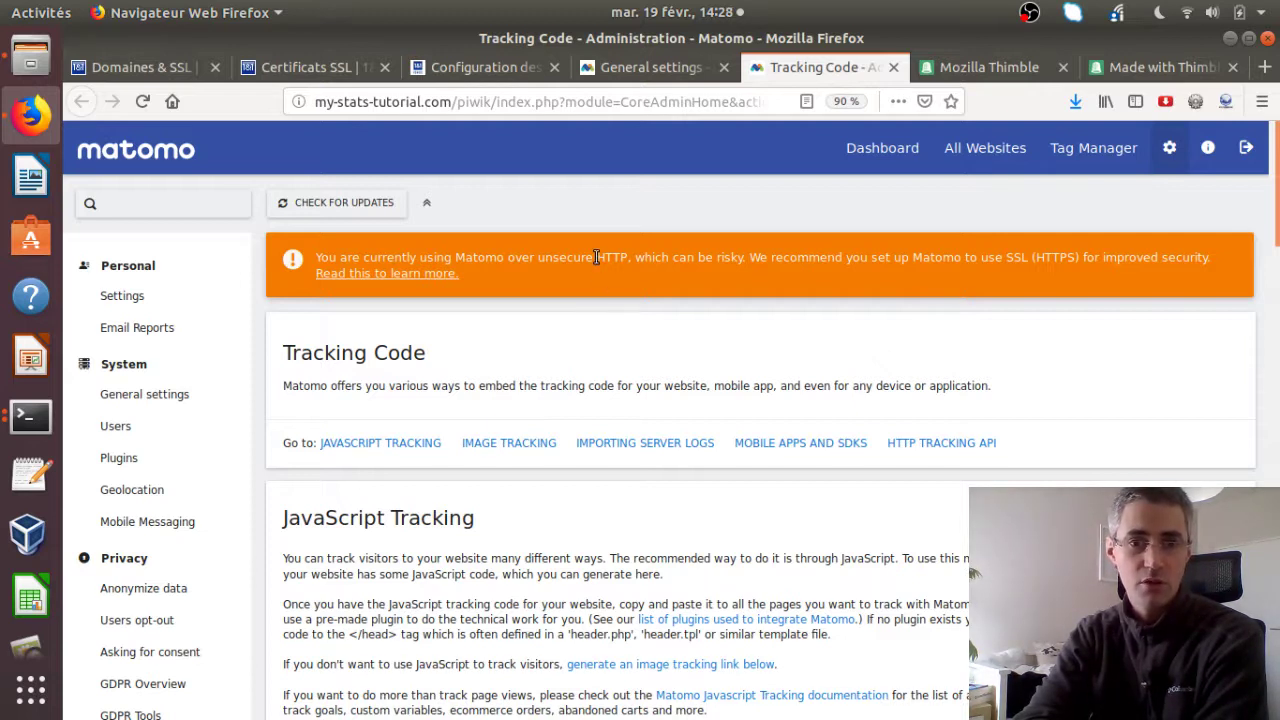
left_click_drag(596, 257, 631, 261)
left_click(570, 189)
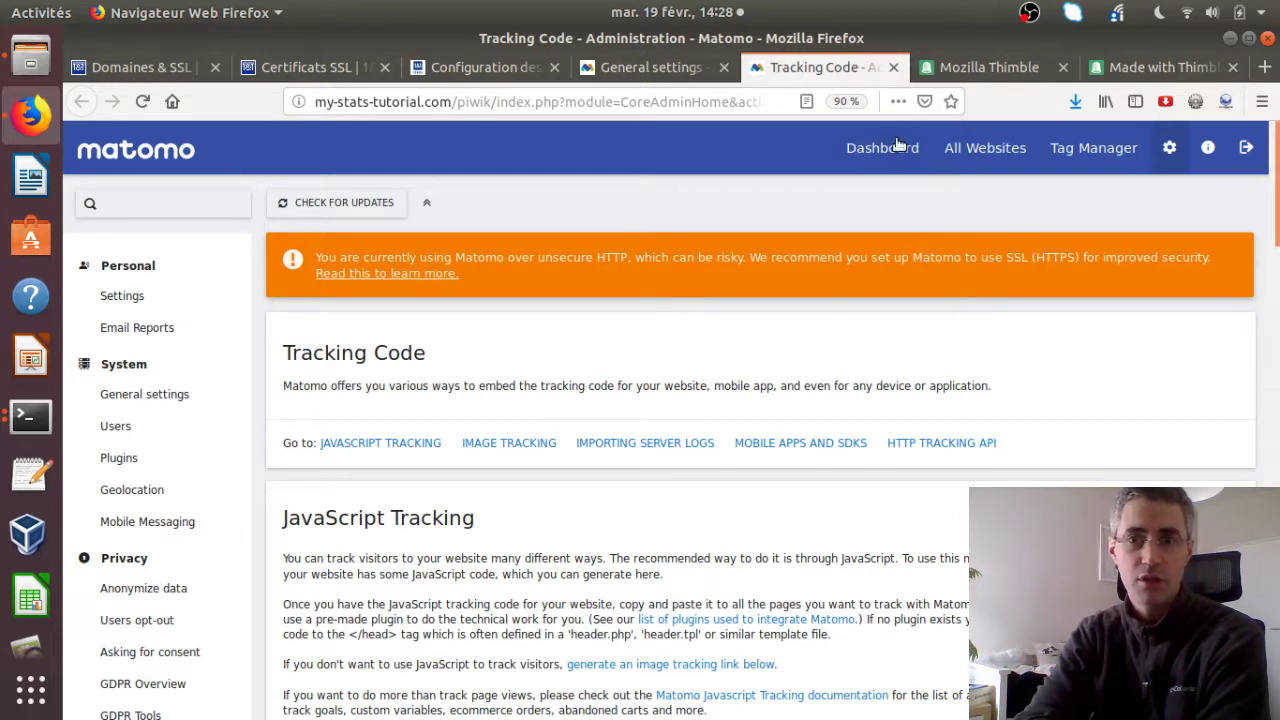
Check the published Thimble page, whose console shows matomo.js failing over HTTPS, and close the stray tab.
left_click(959, 74)
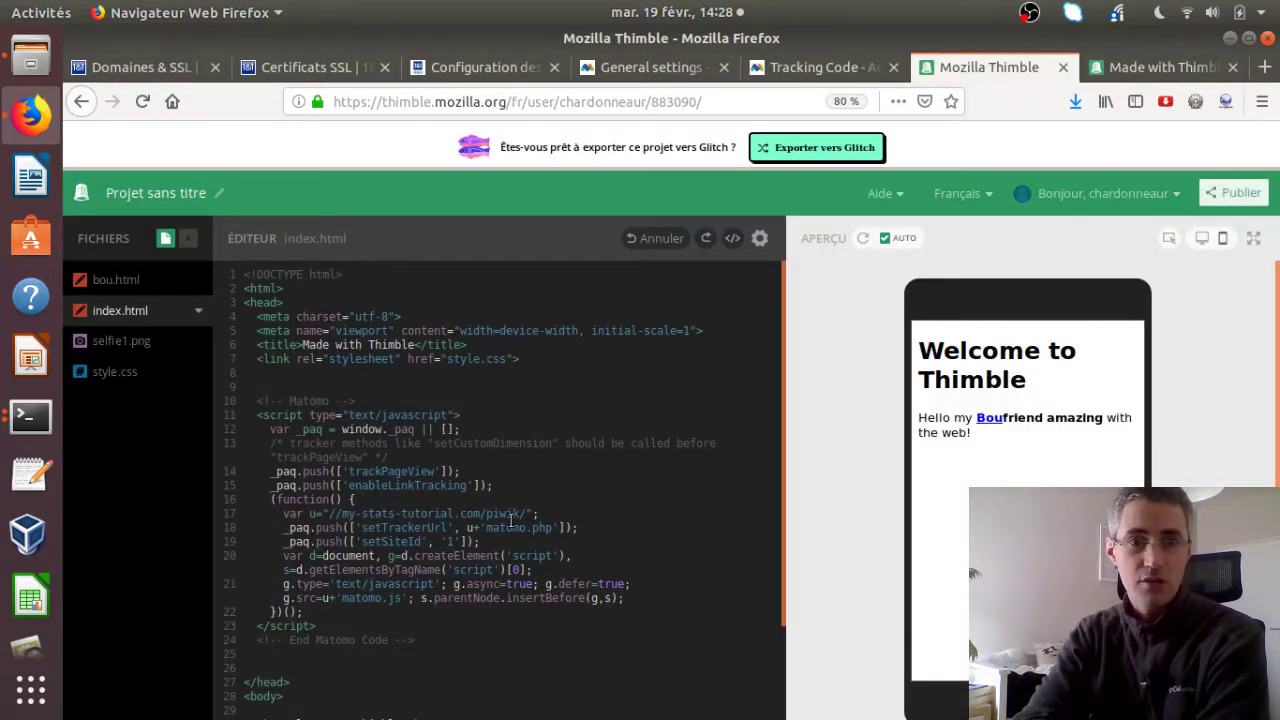
left_click(1110, 72)
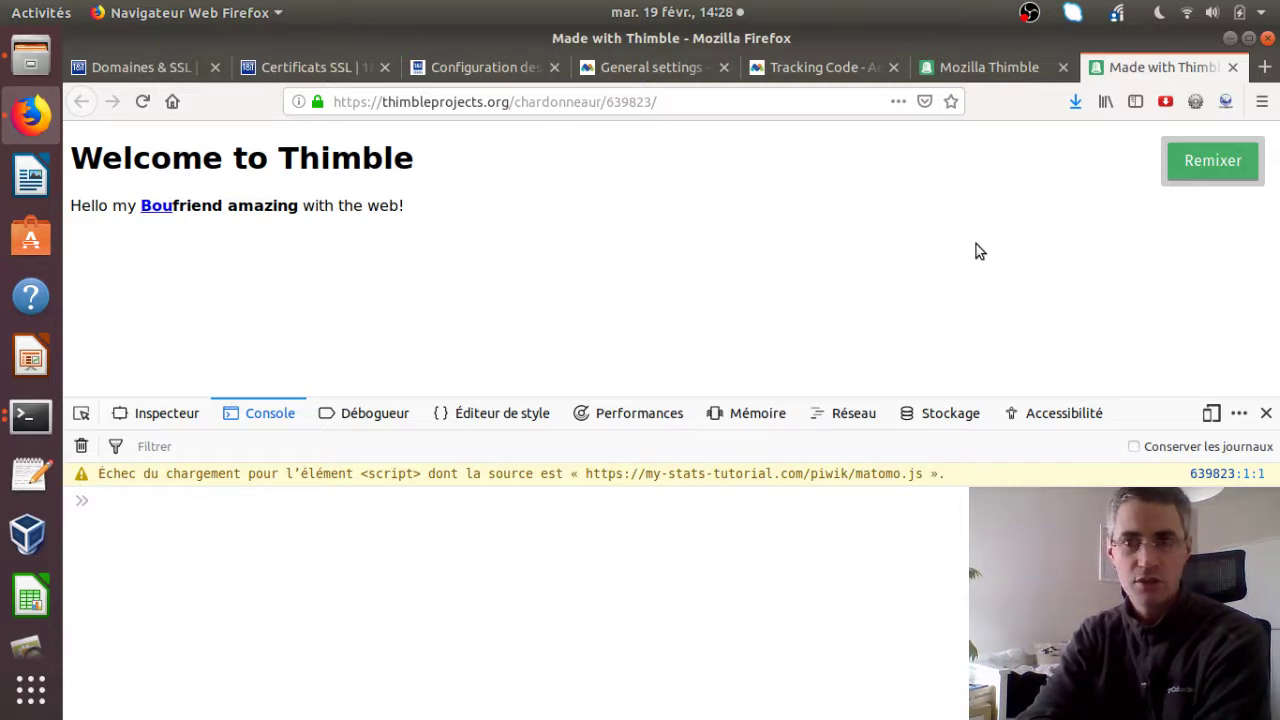
left_click(1166, 102)
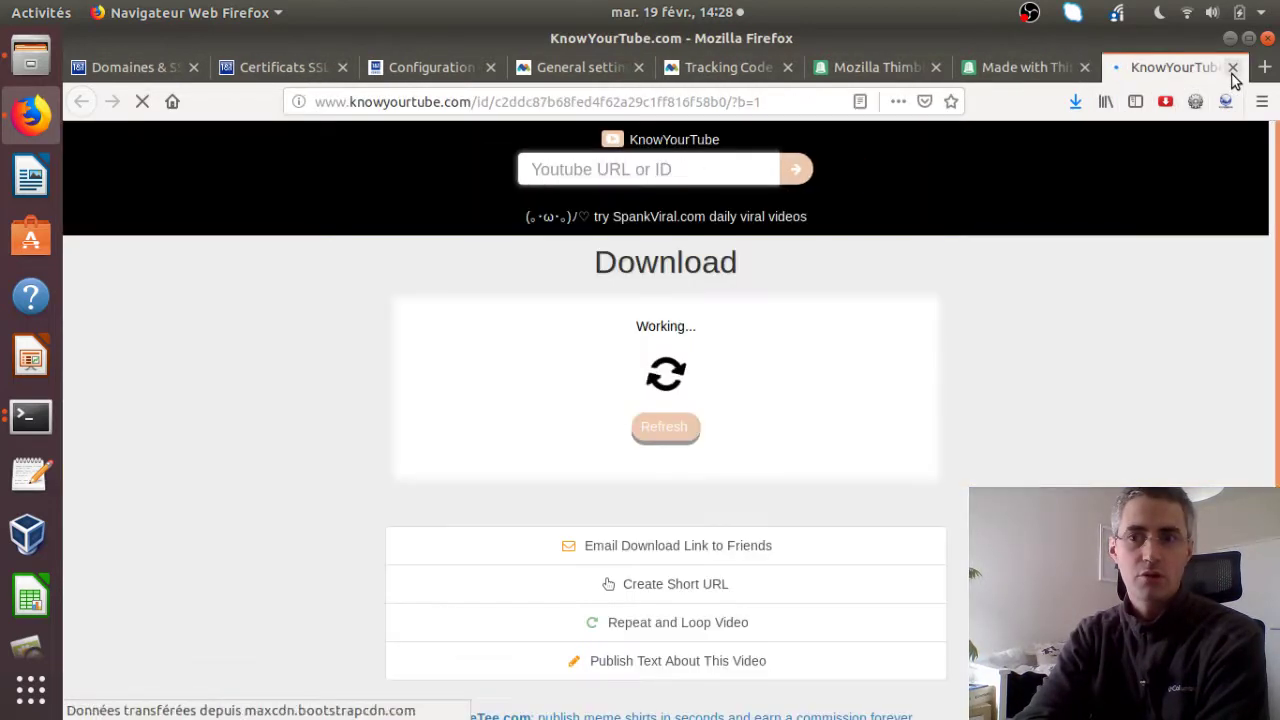
left_click(1233, 68)
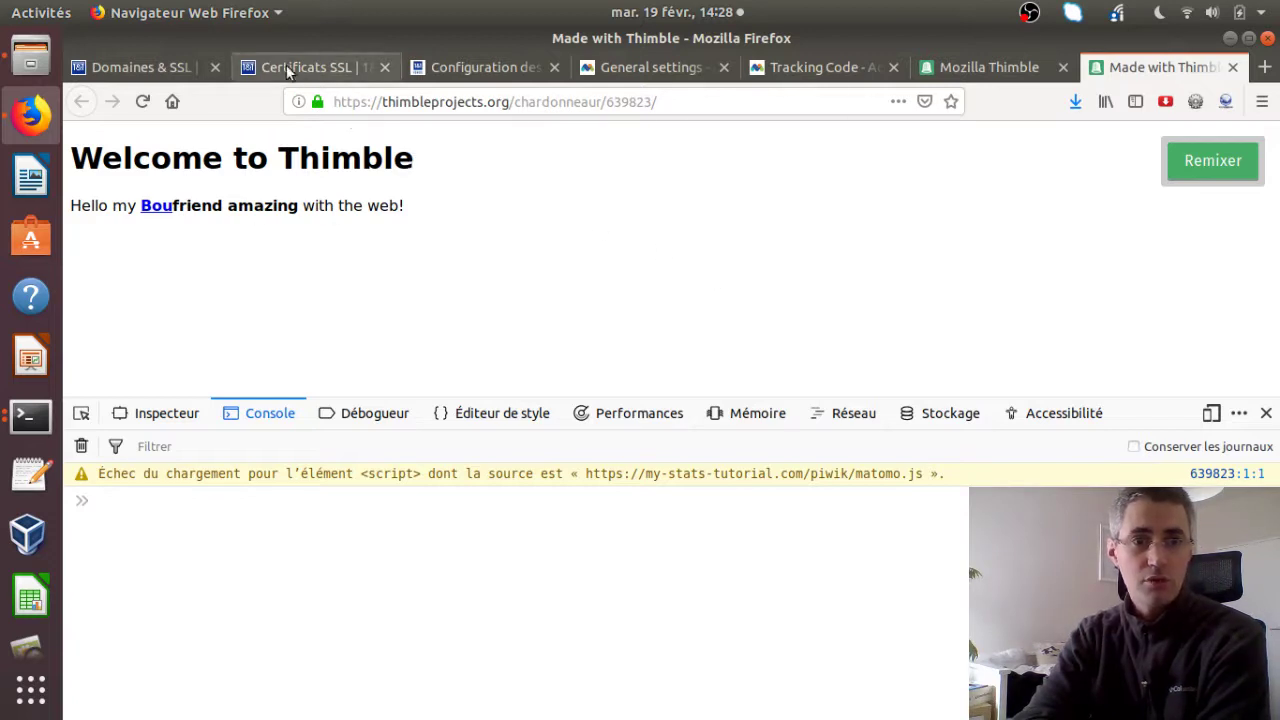
Open the IONOS SSL certificate list, showing one unconfigured SSL Starter Wildcard certificate.
left_click(153, 58)
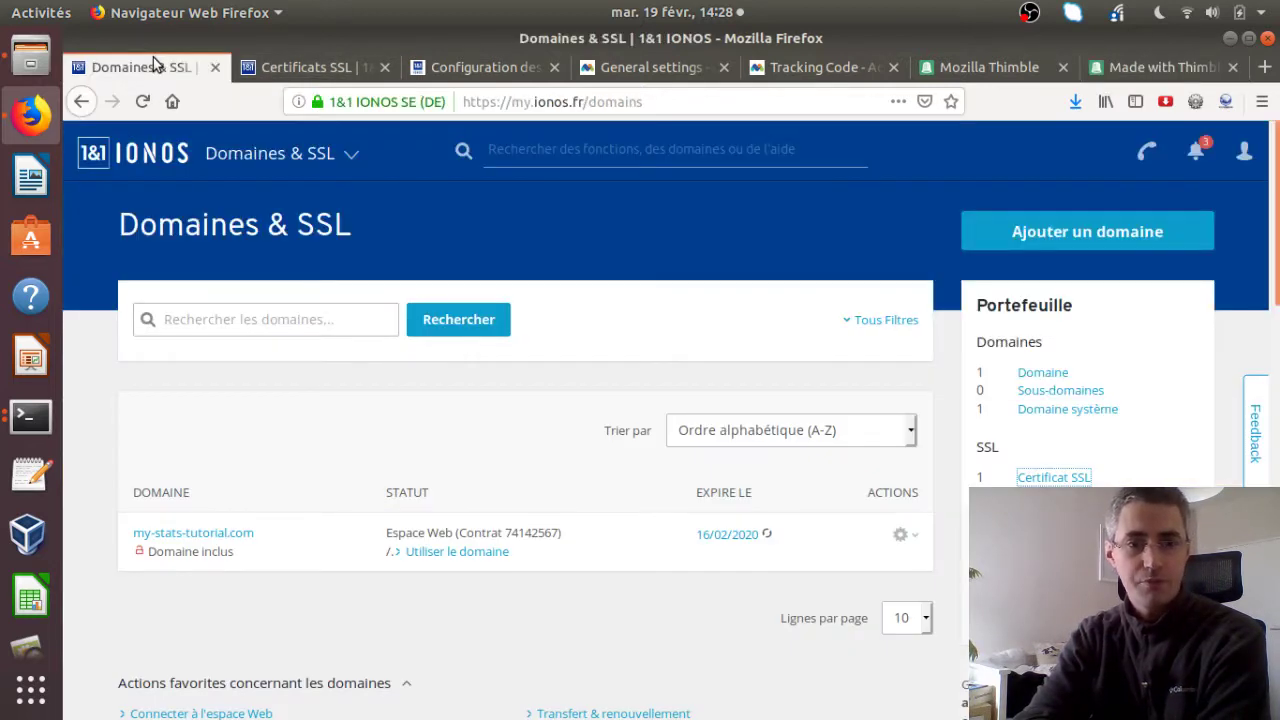
left_click(287, 70)
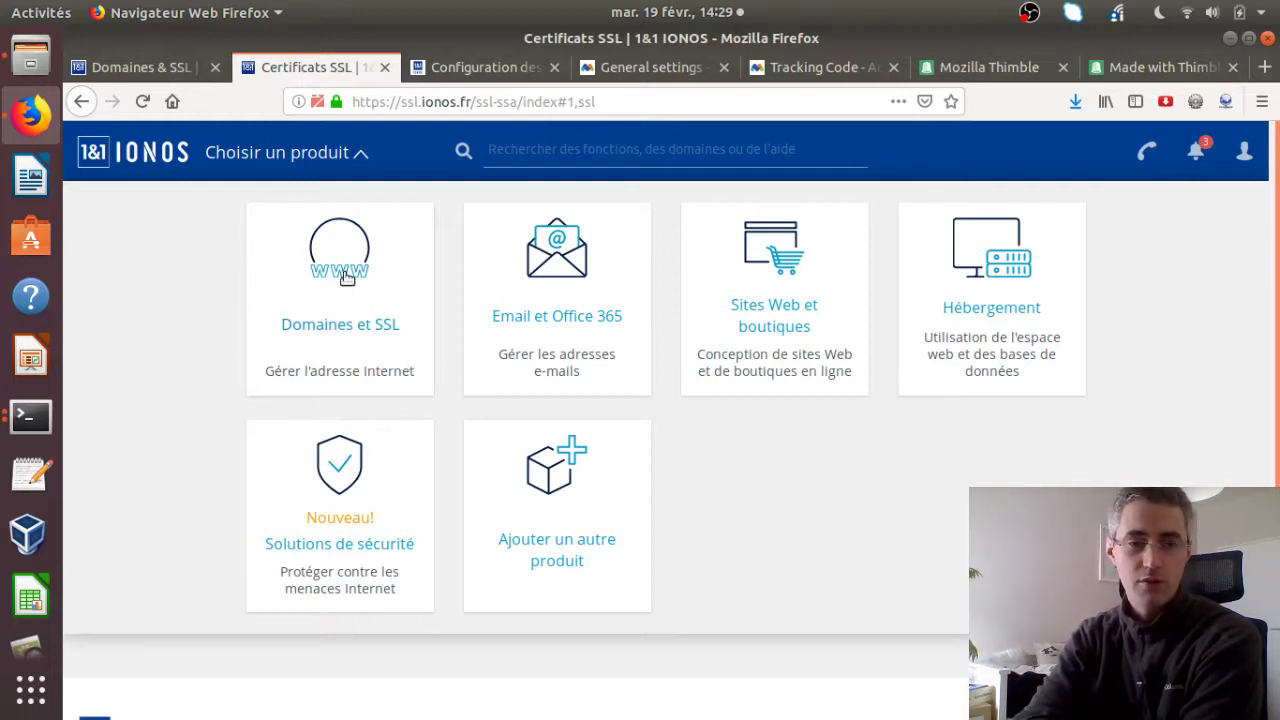
left_click(296, 348)
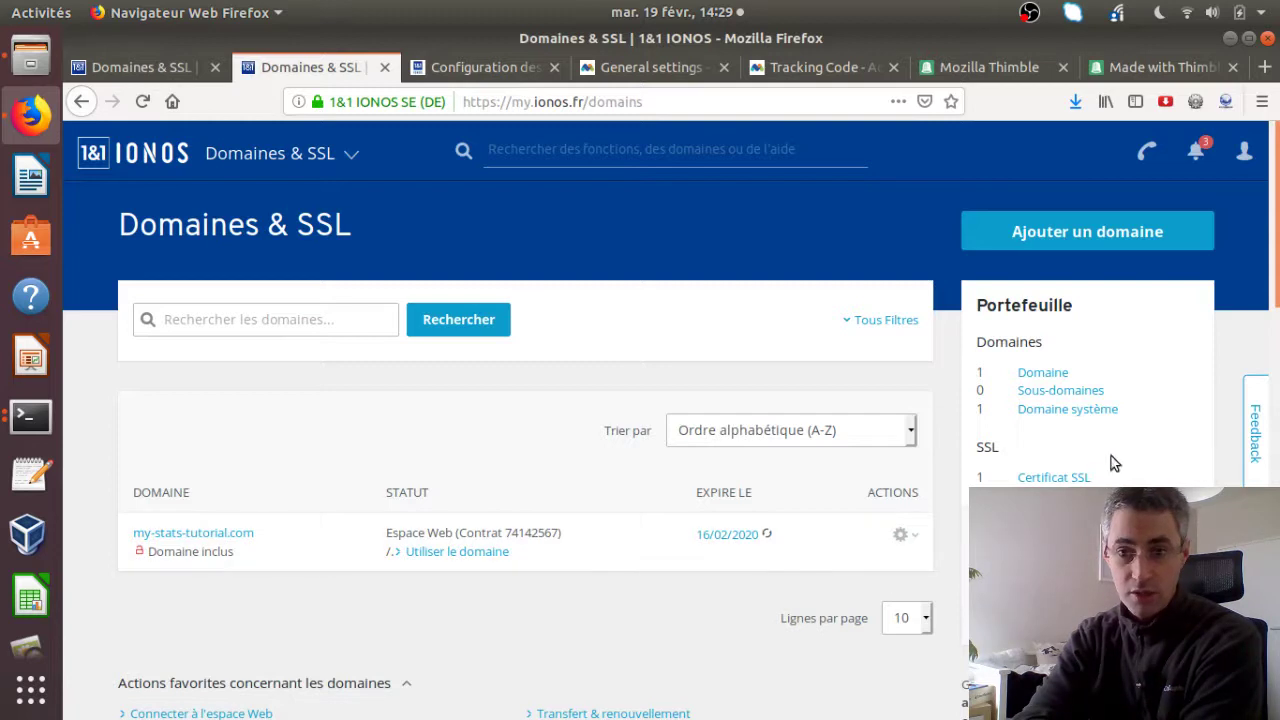
left_click(1040, 479)
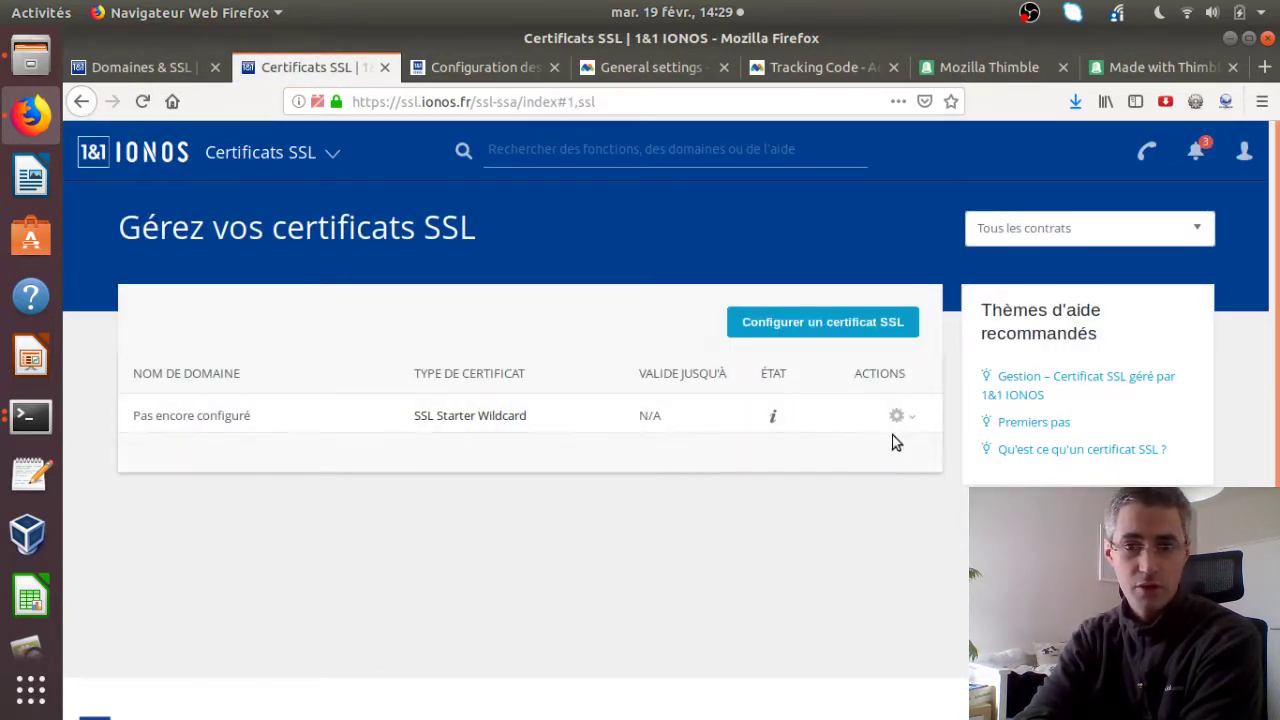
Compare the SSL Starter Wildcard, SSL Business and SSL Business Wildcard certificate offers.
left_click(792, 326)
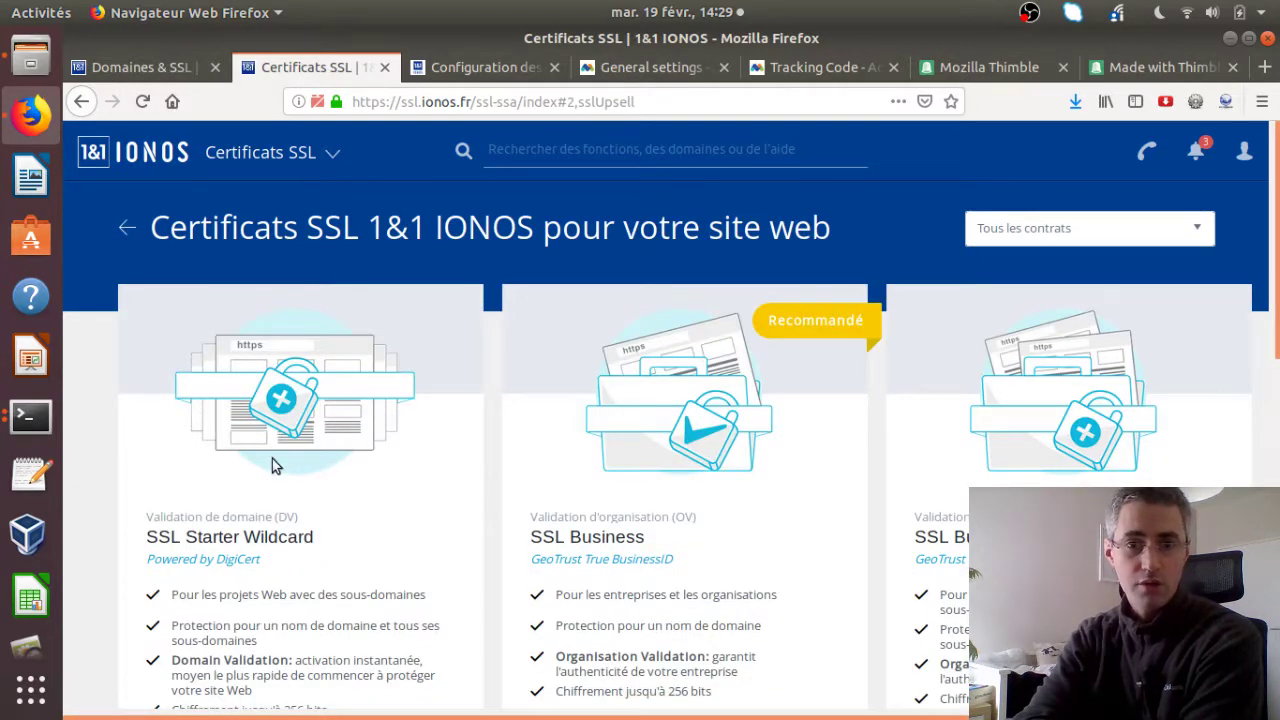
scroll(452, 541, "down", 2)
scroll(452, 540, "down", 4)
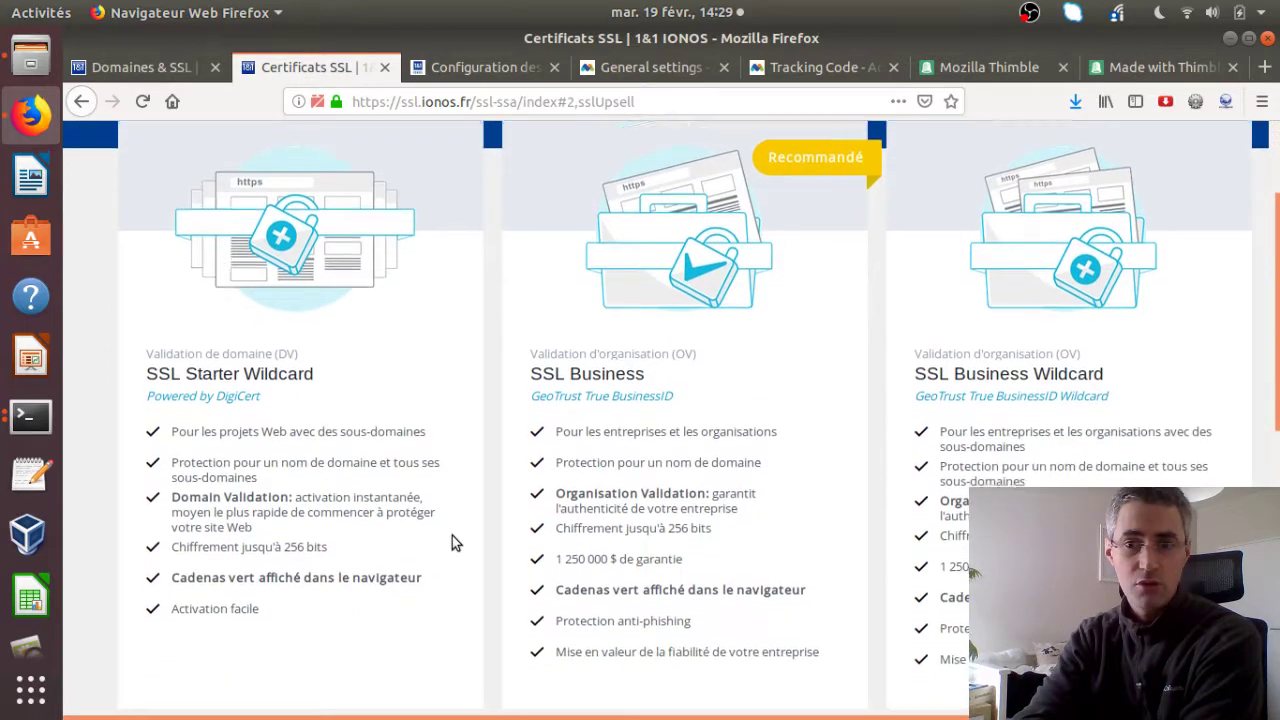
scroll(452, 540, "up", 1)
scroll(452, 541, "down", 4)
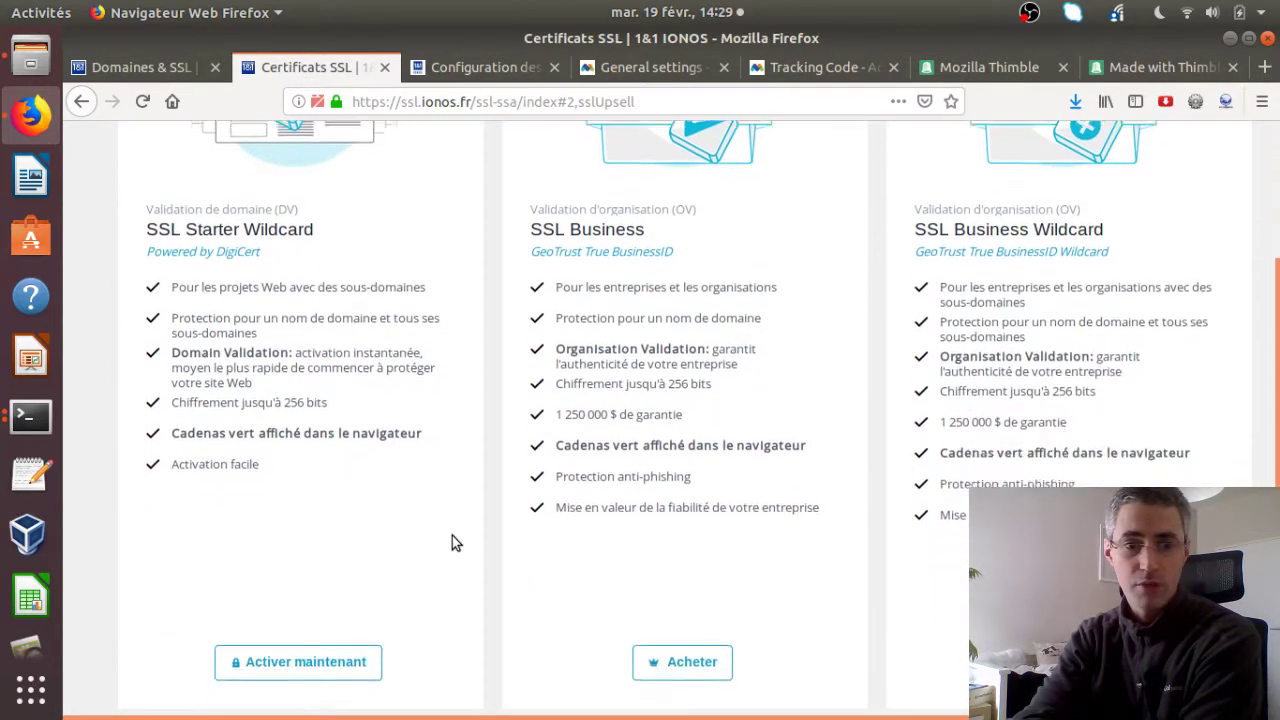
scroll(452, 541, "up", 2)
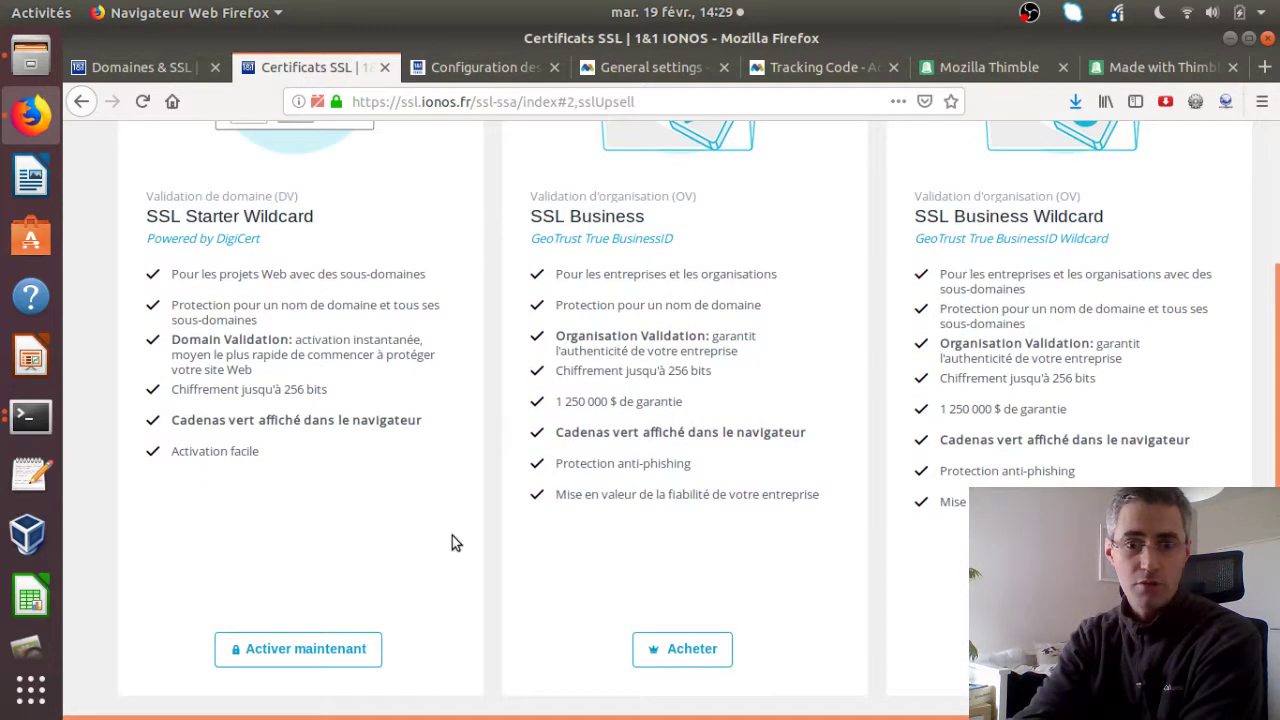
scroll(452, 542, "up", 4)
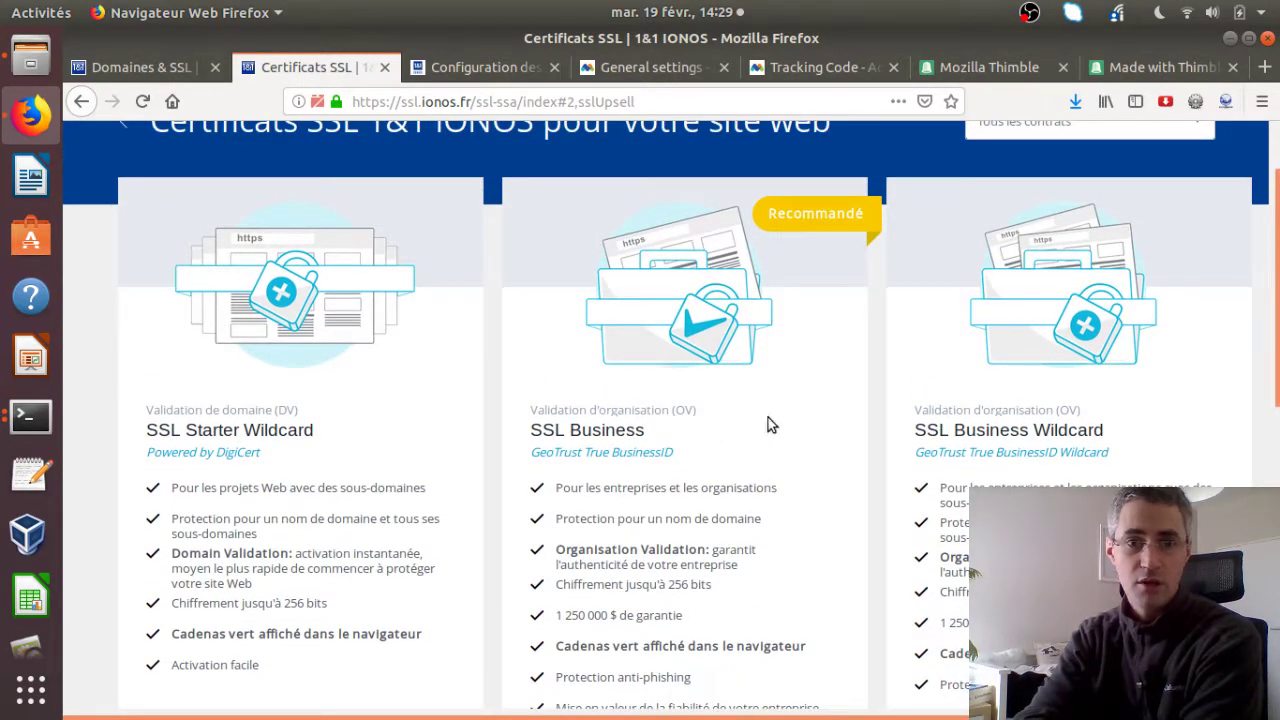
scroll(768, 417, "down", 6)
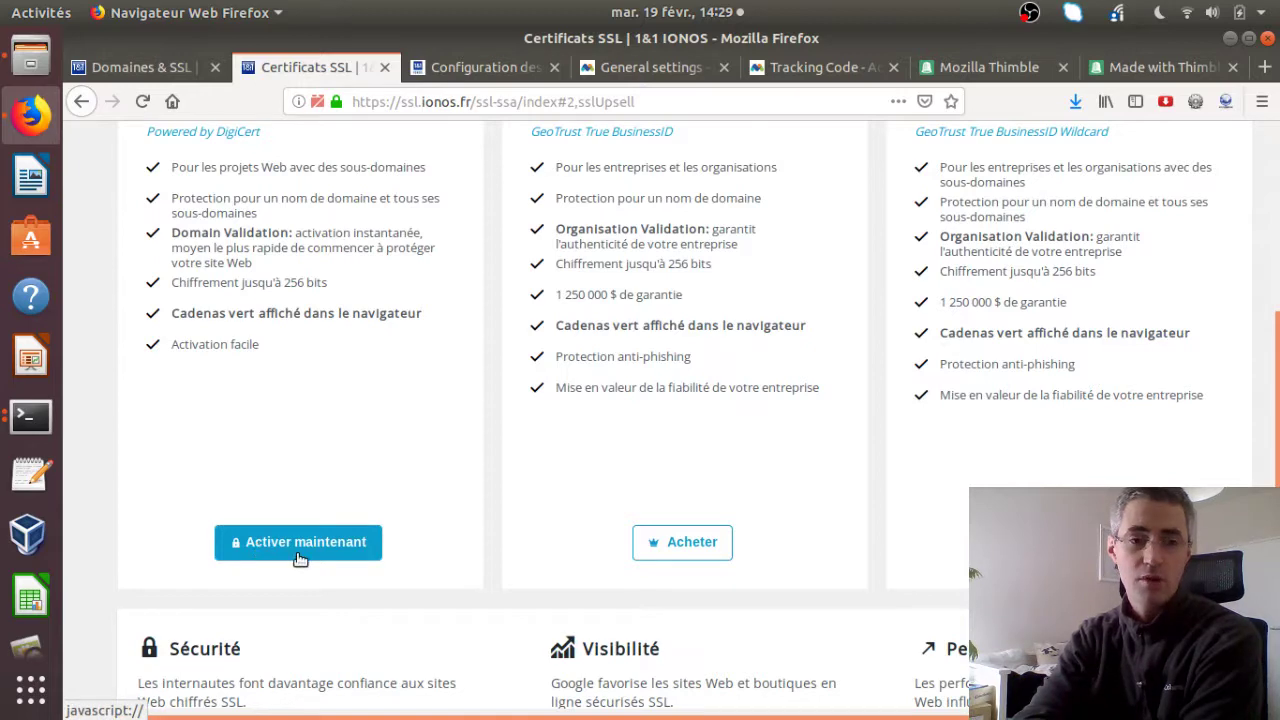
Activate SSL Starter Wildcard for my-stats-tutorial.com, used with the 1&1 IONOS website, and accept the terms.
left_click(300, 551)
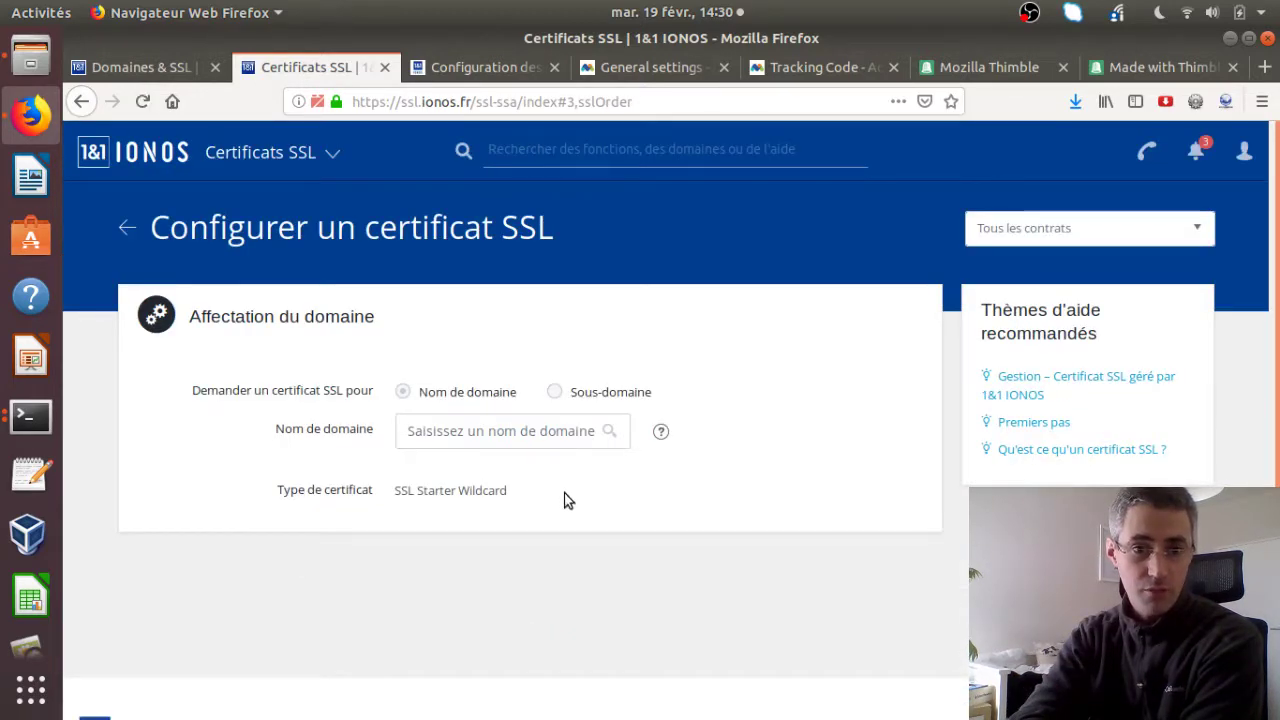
left_click(487, 440)
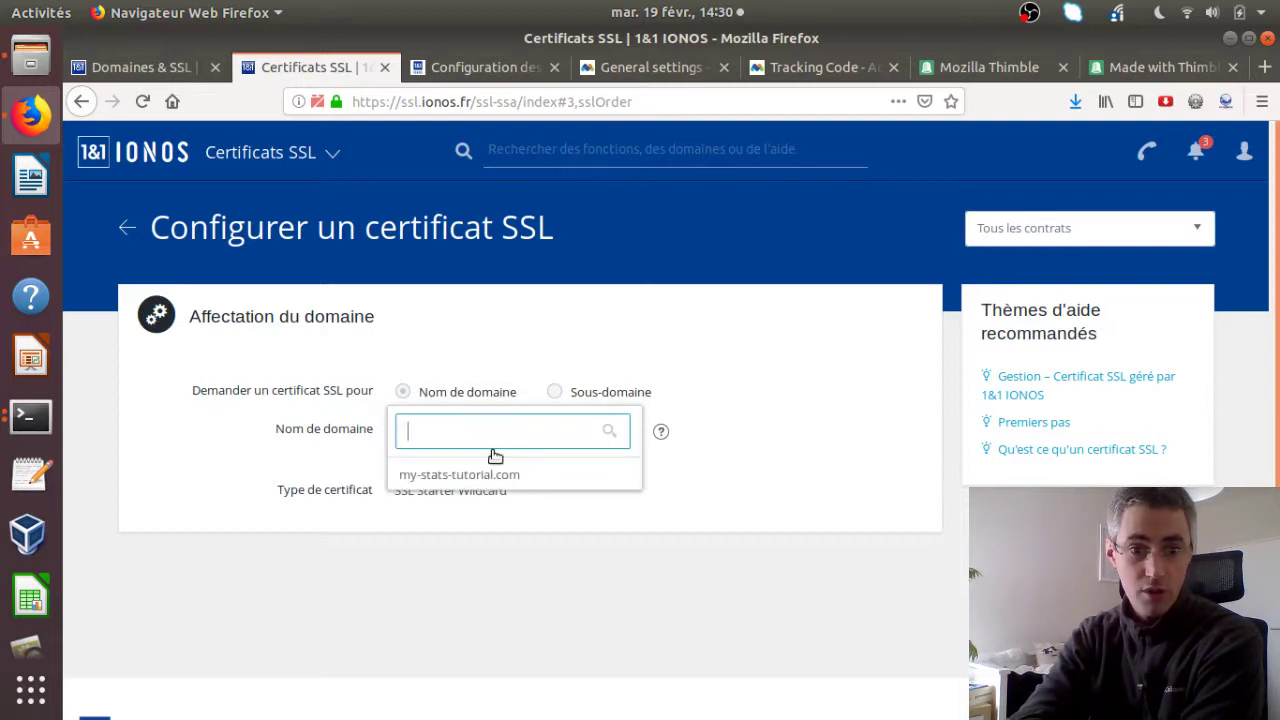
left_click(493, 474)
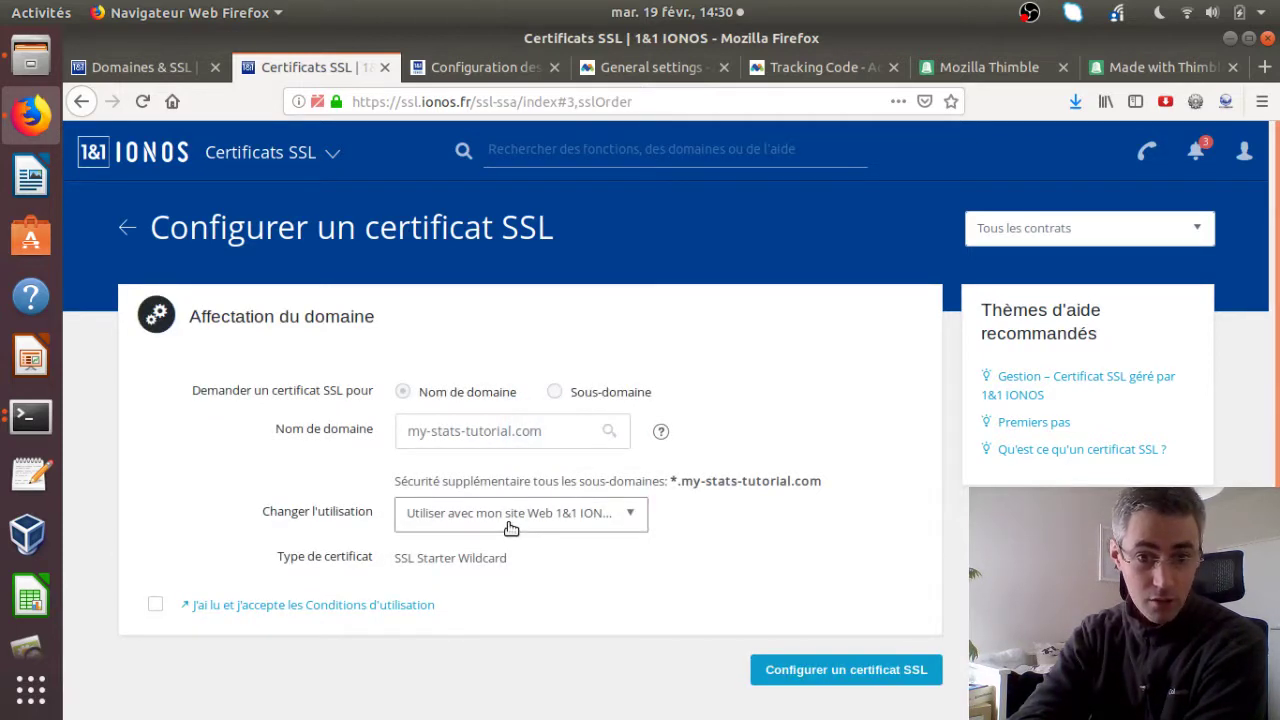
left_click(511, 525)
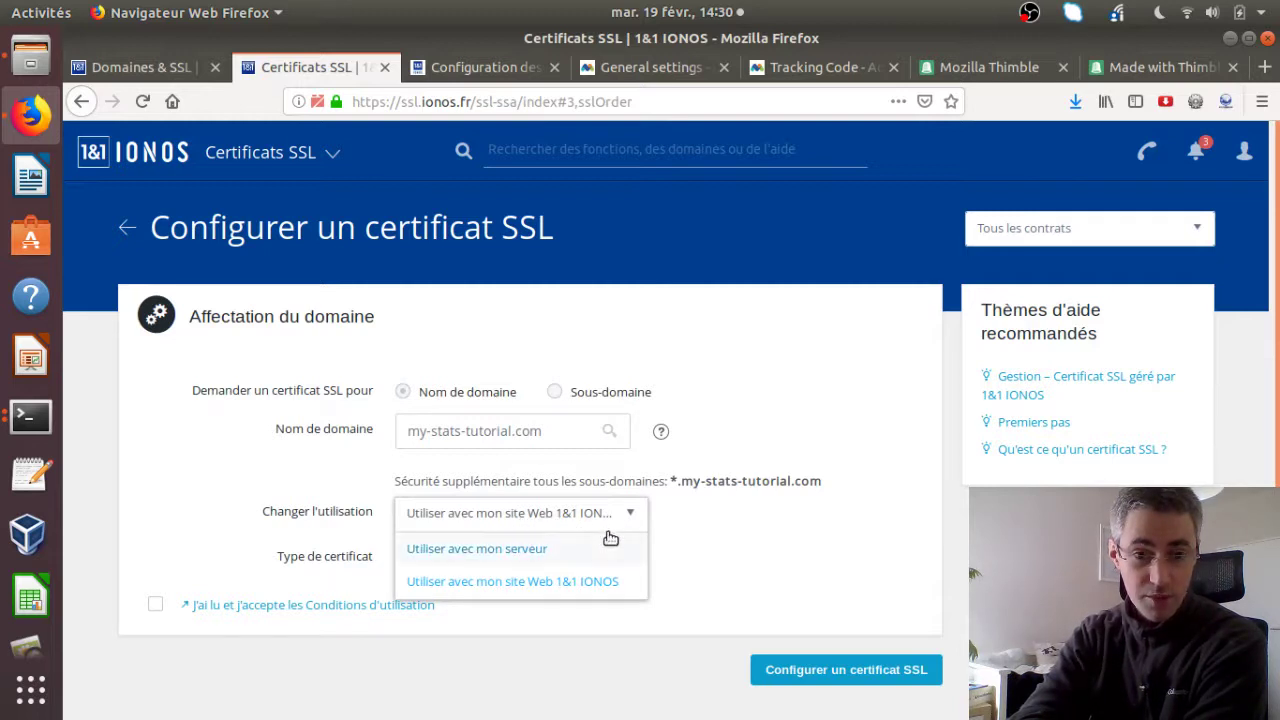
left_click(535, 548)
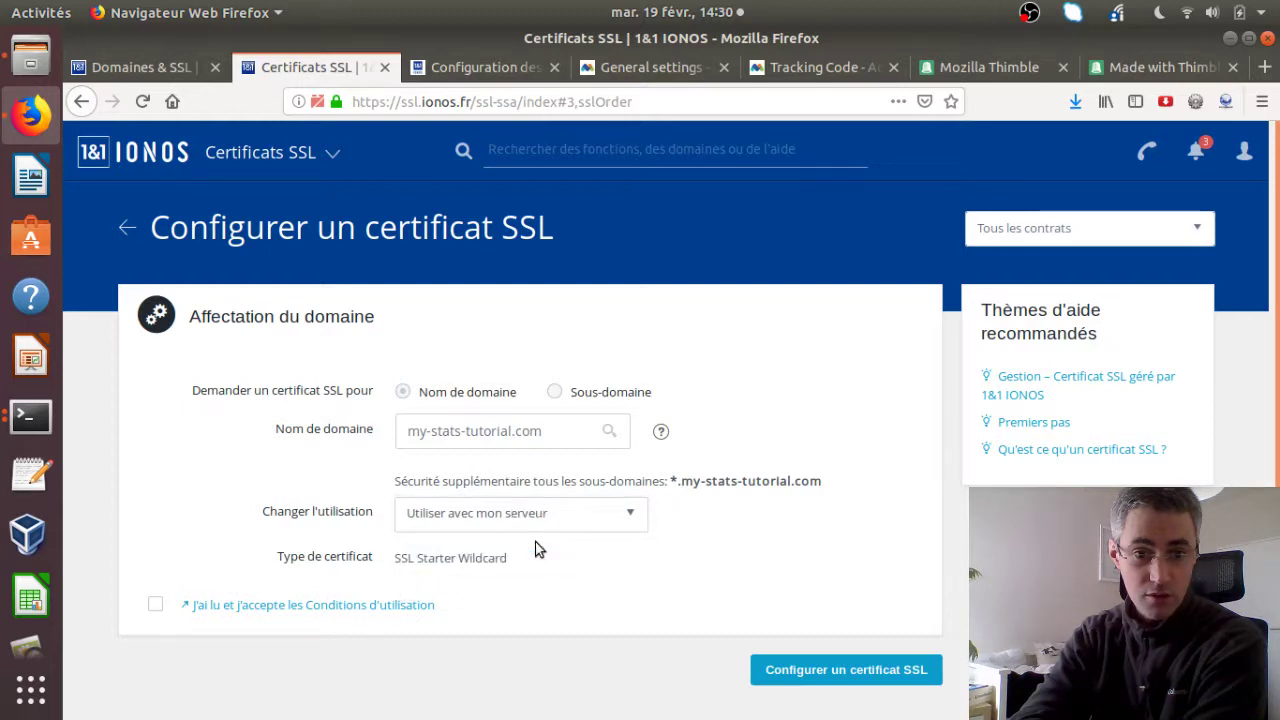
left_click(548, 520)
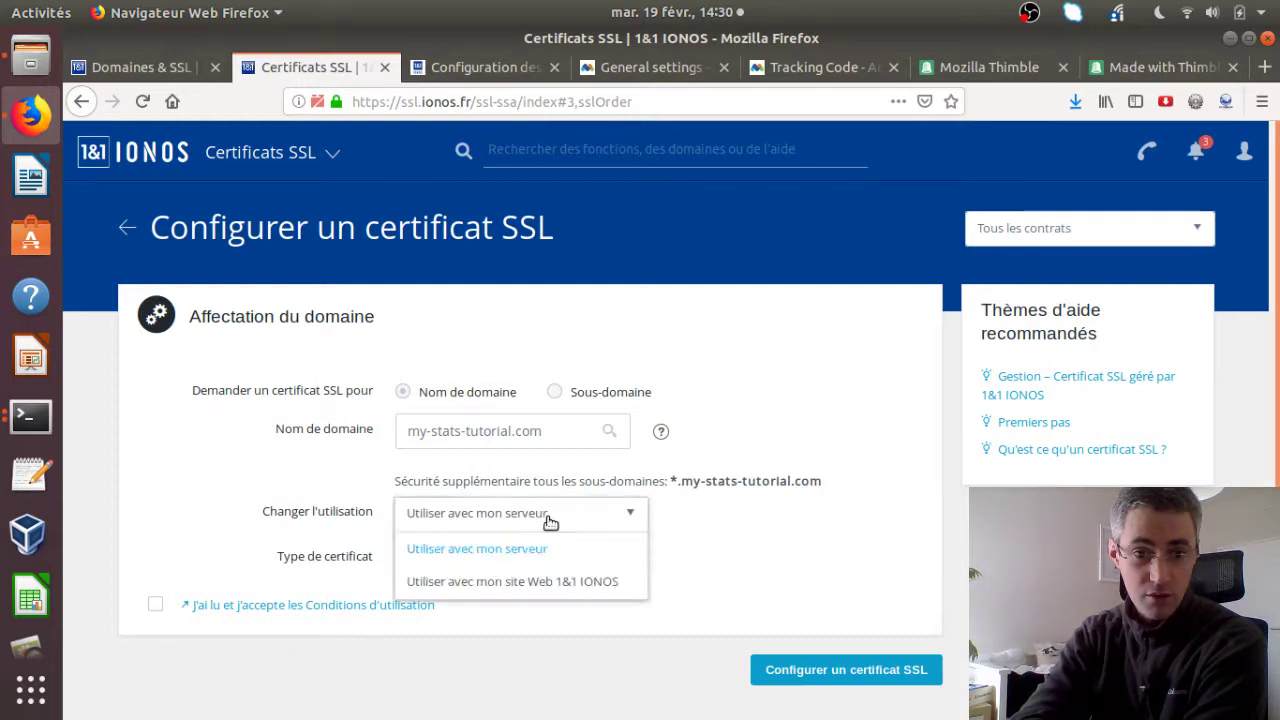
left_click(568, 584)
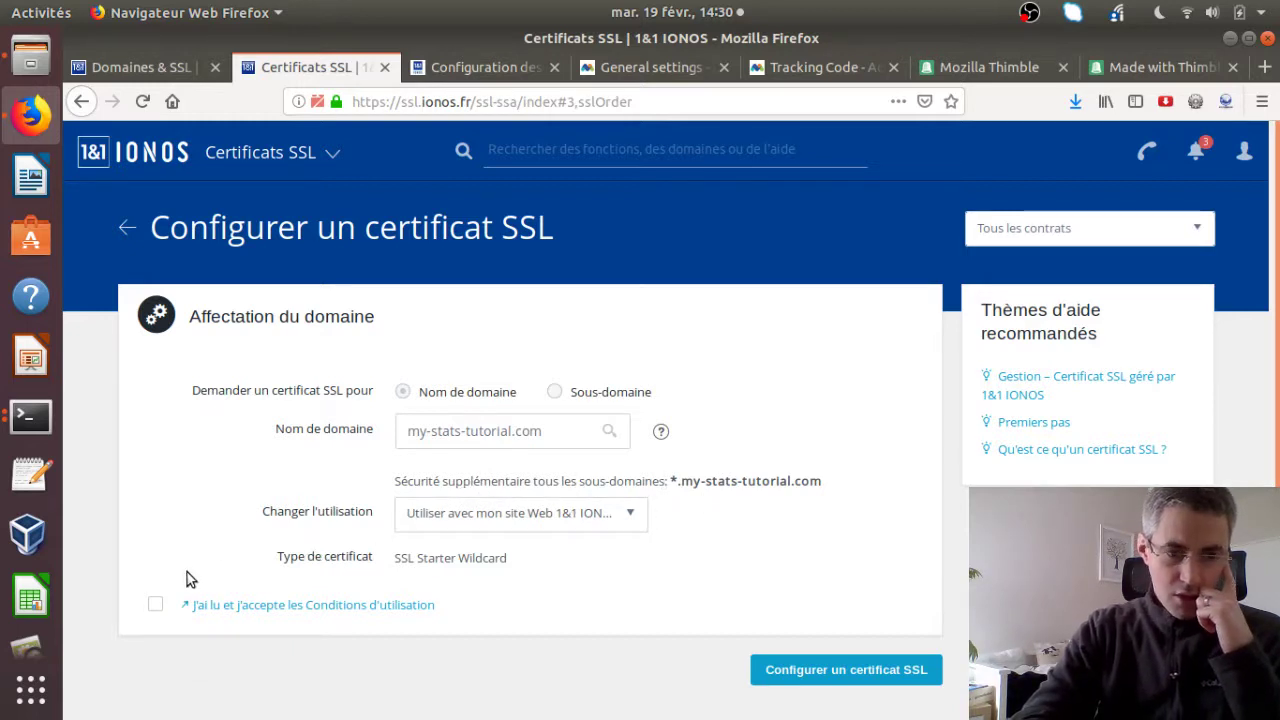
left_click(155, 605)
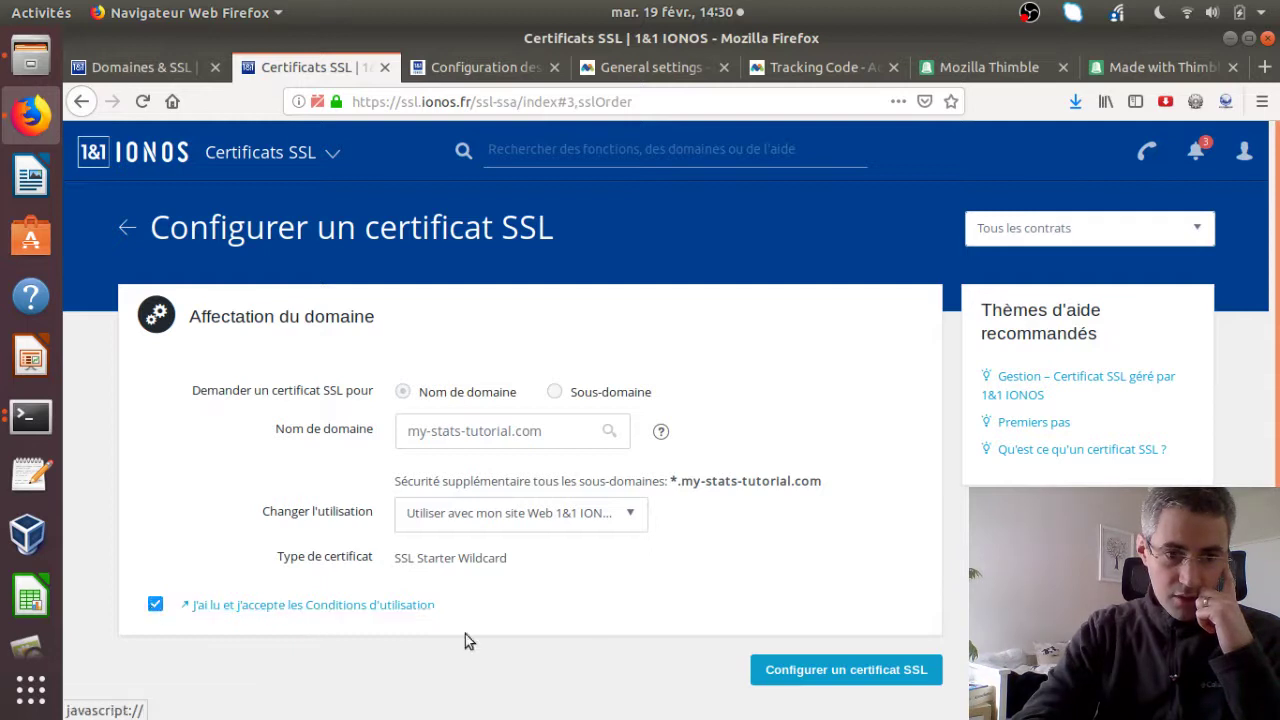
Submit the SSL Starter Wildcard configuration for my-stats-tutorial.com.
left_click(846, 674)
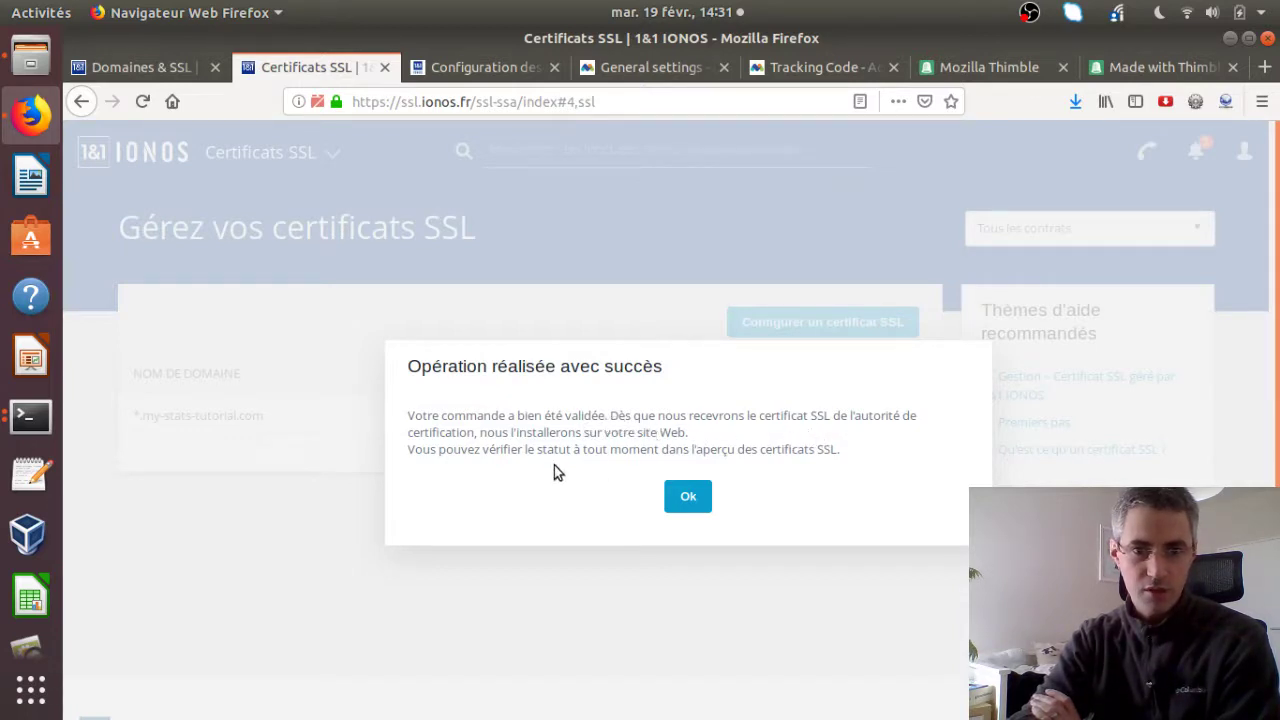
Dismiss the success message and refresh until *.my-stats-tutorial.com shows secured, valid until 19/02/2020.
left_click(688, 497)
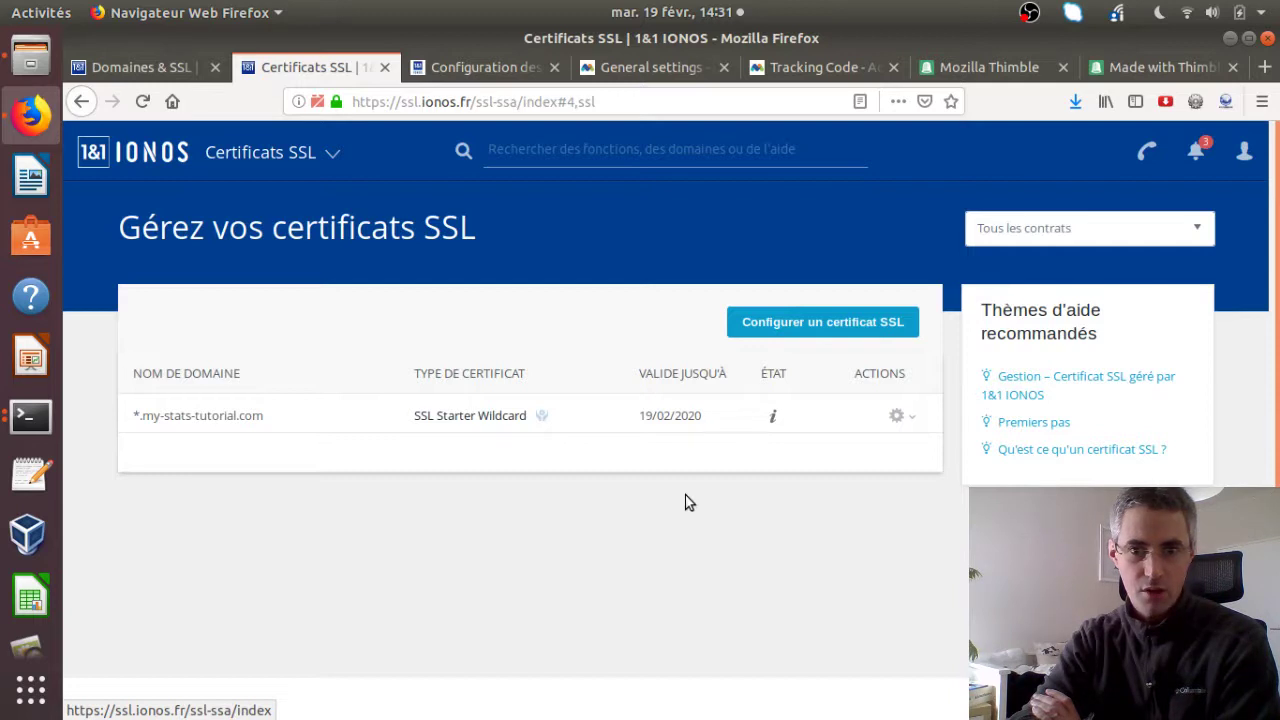
mouse_move(776, 412)
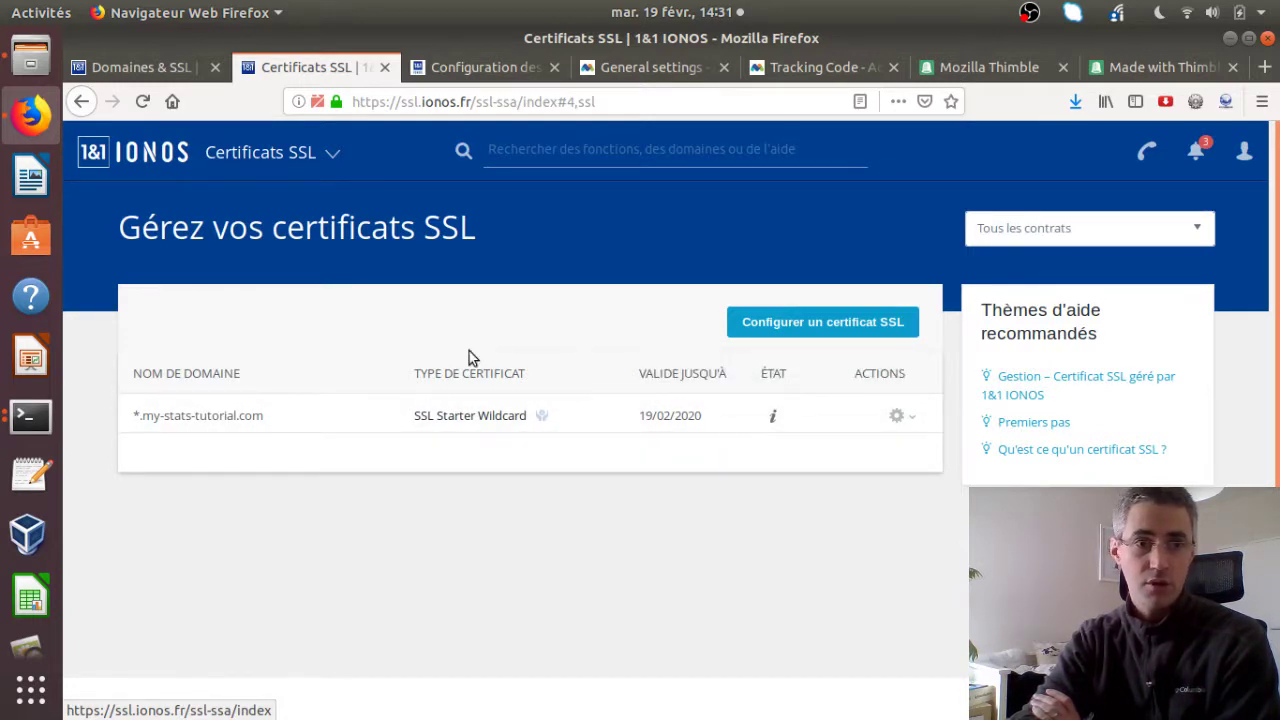
left_click(144, 102)
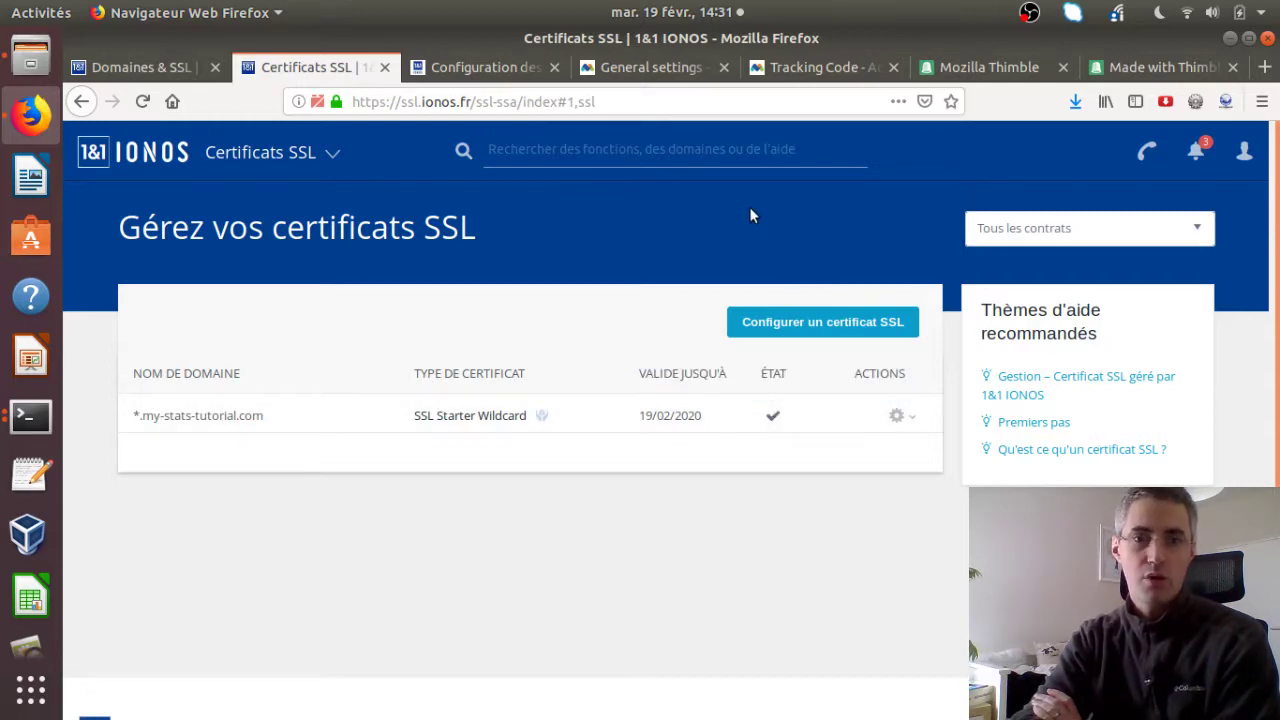
left_click(790, 76)
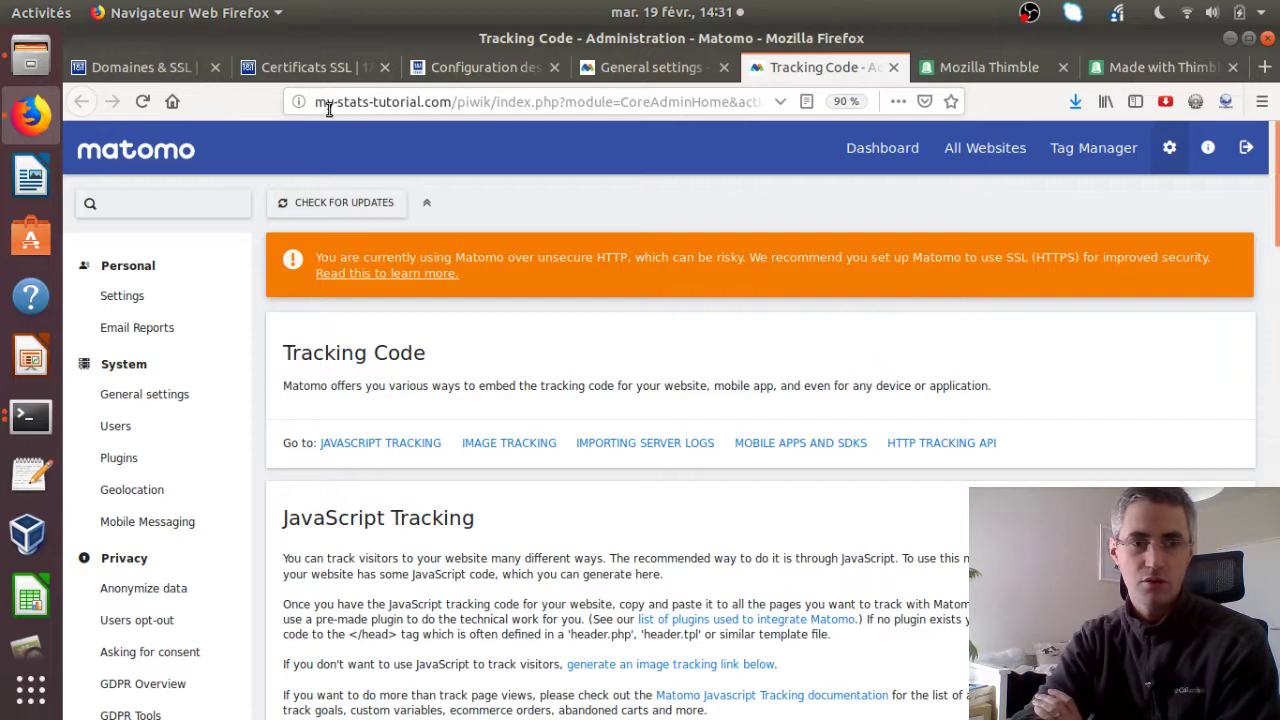
left_click(142, 101)
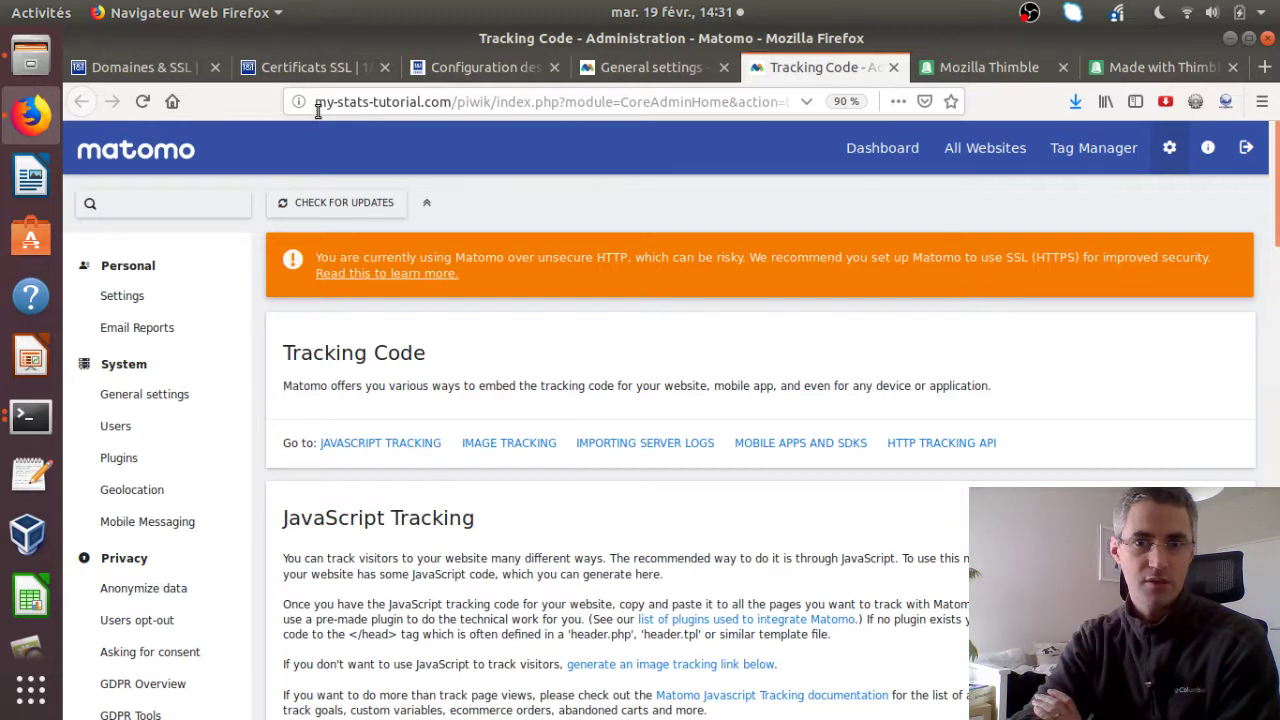
left_click(318, 106)
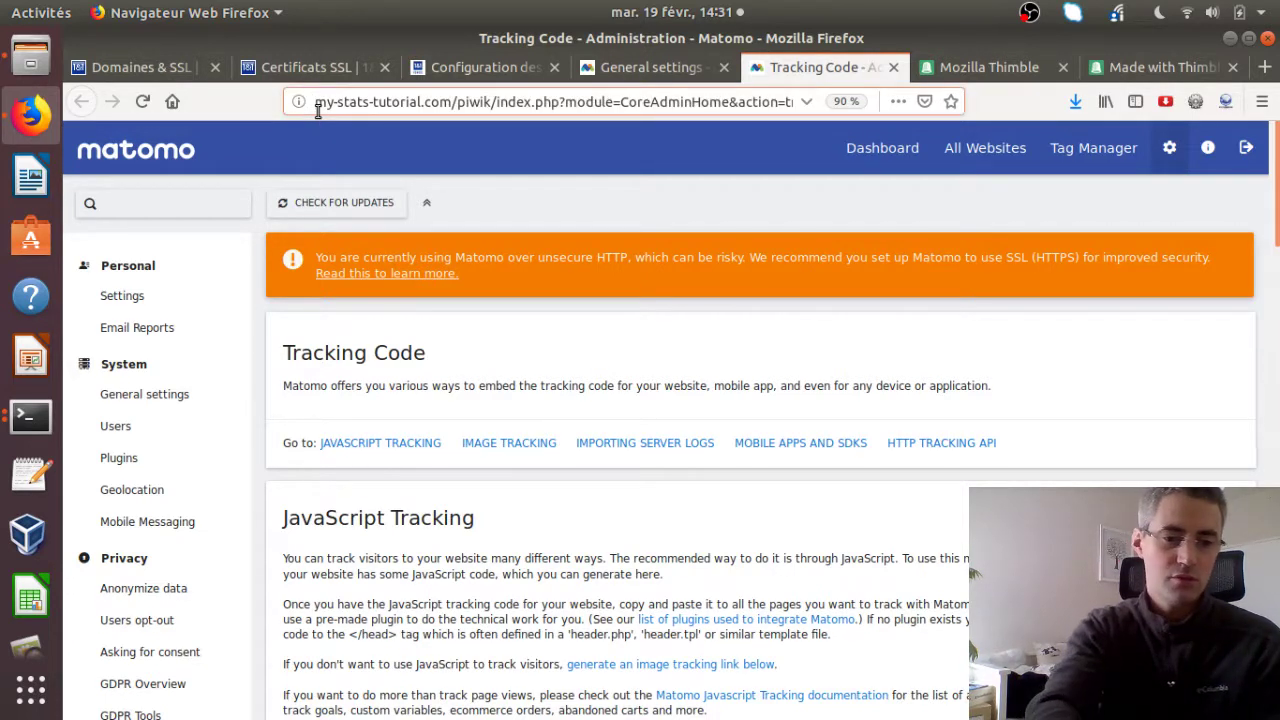
key("Return")
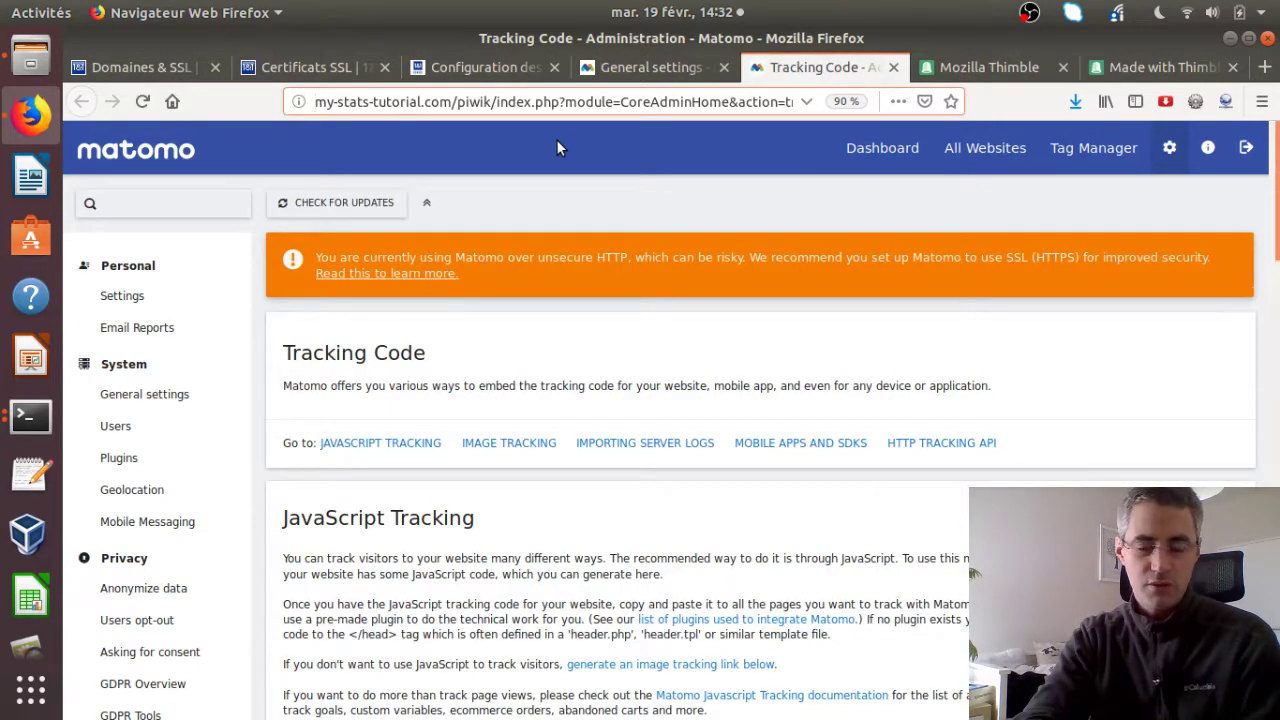
key("Home")
type("htt")
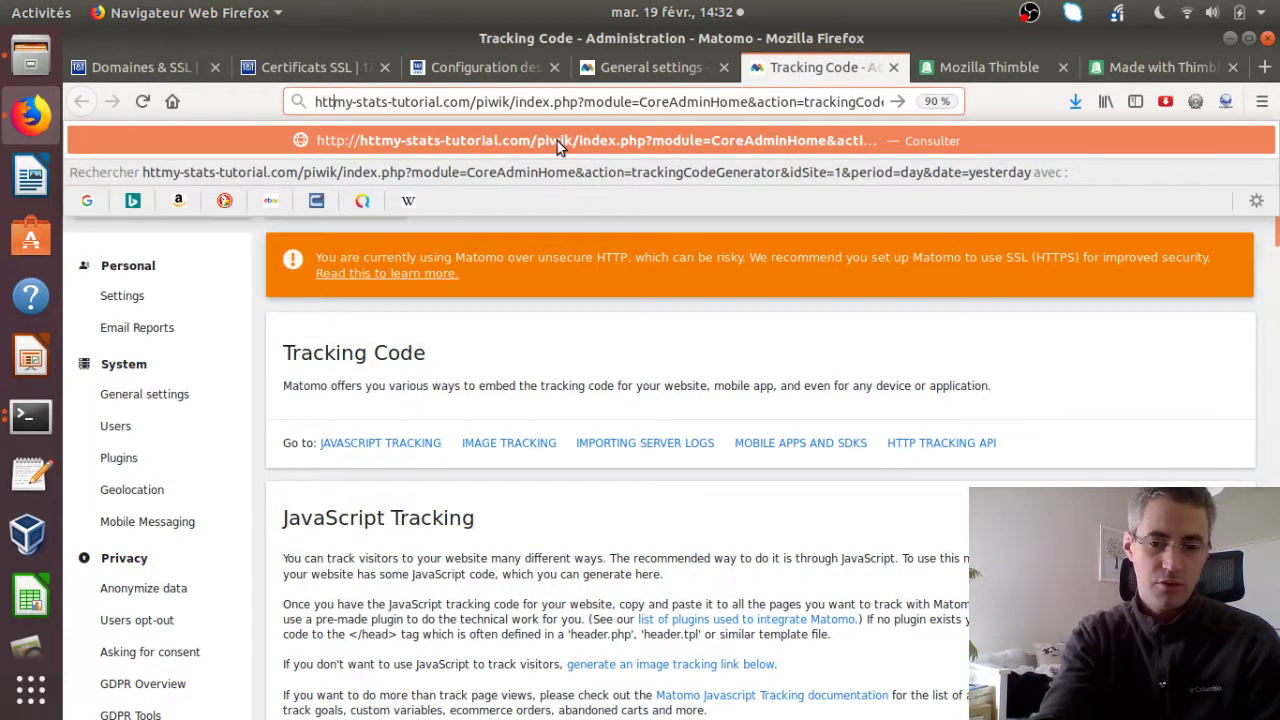
type("ps")
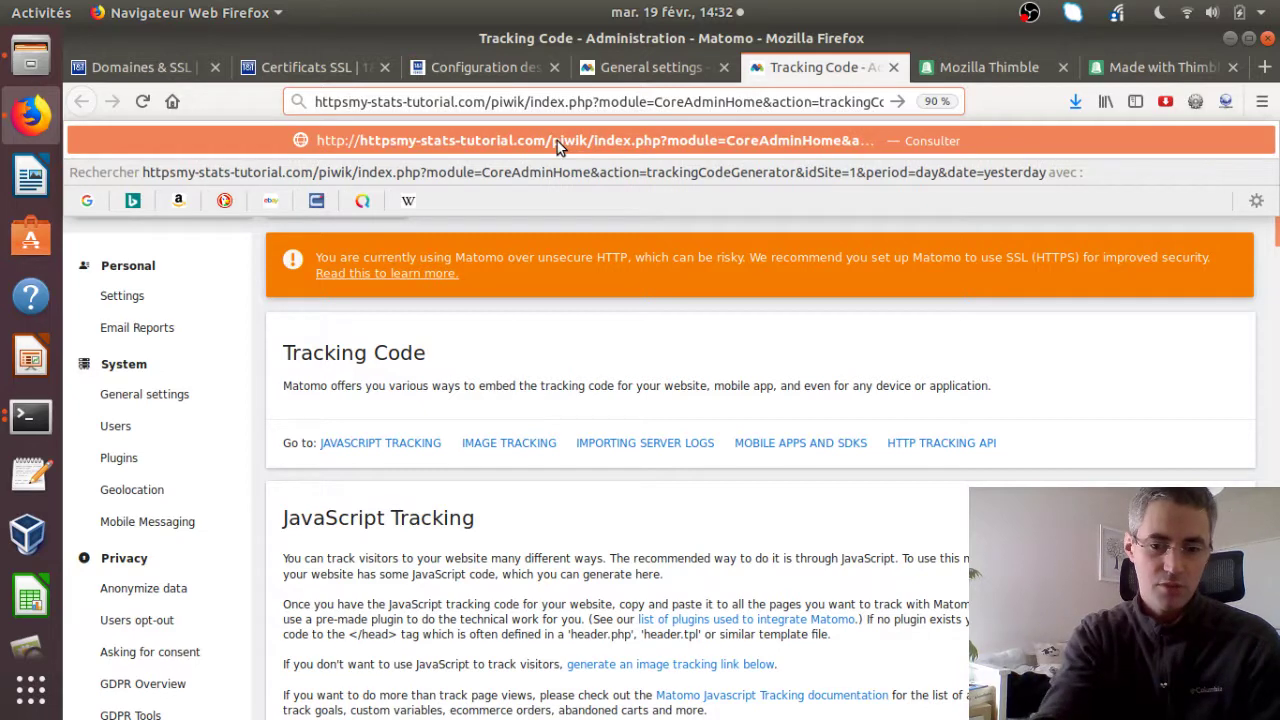
type("://")
key("Return")
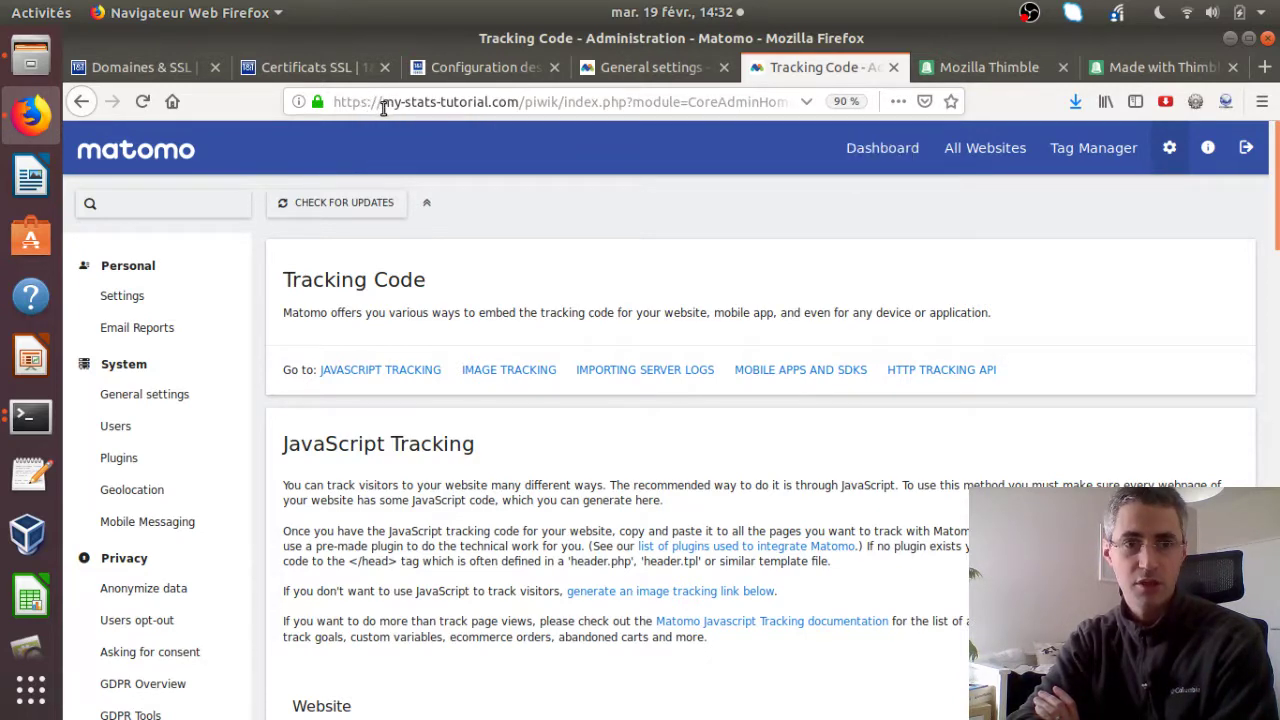
Reload Matomo over HTTPS, log out and back in, then view Thimble's index.html tracking script.
left_click(383, 104)
key("Return")
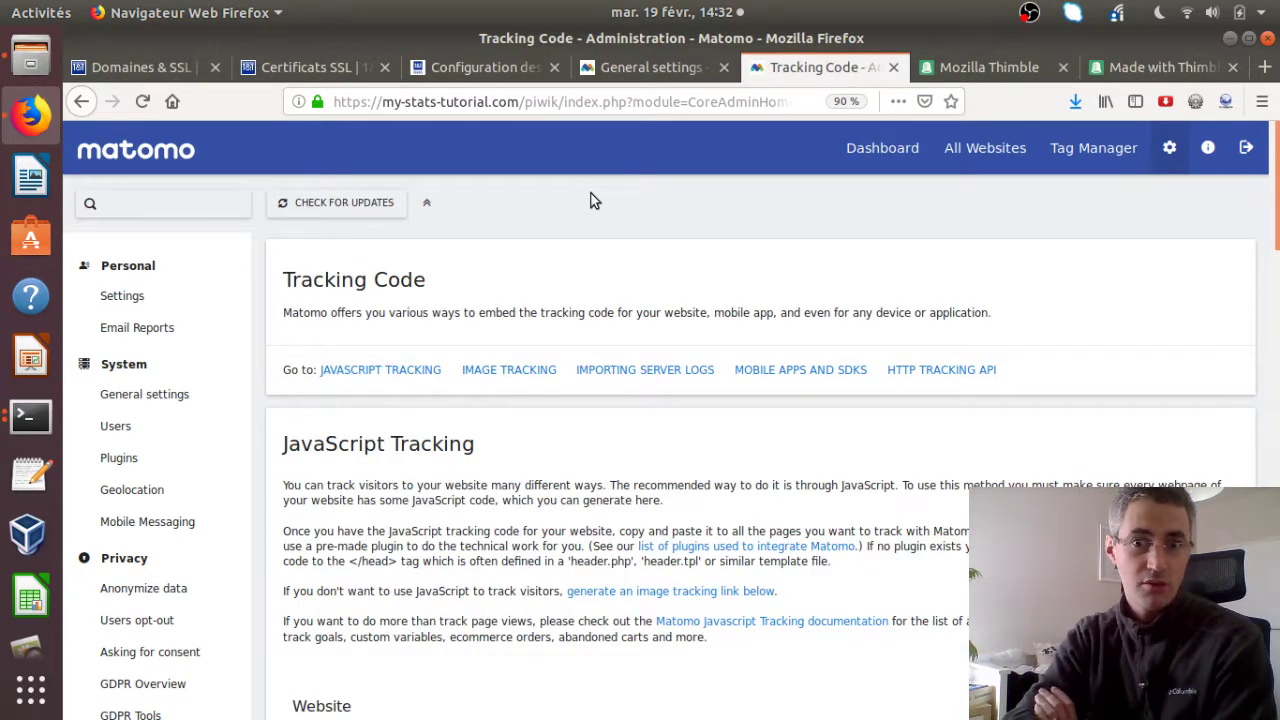
left_click(1243, 148)
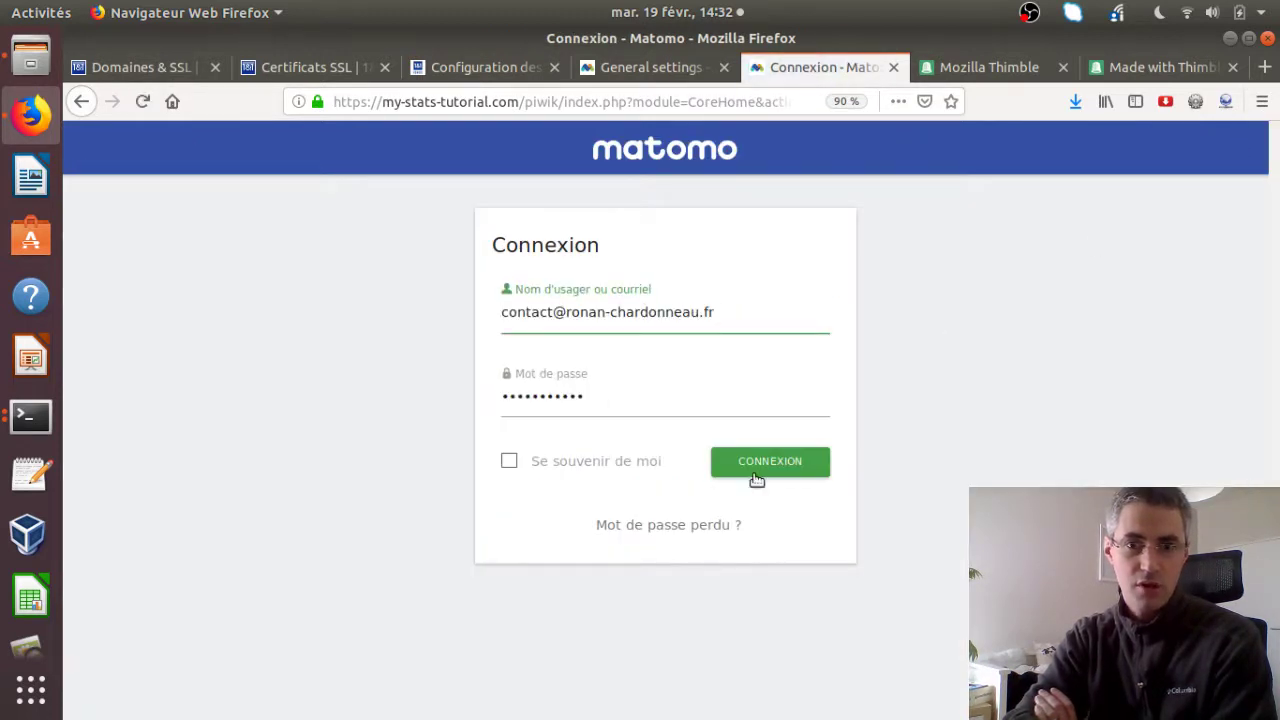
left_click(758, 470)
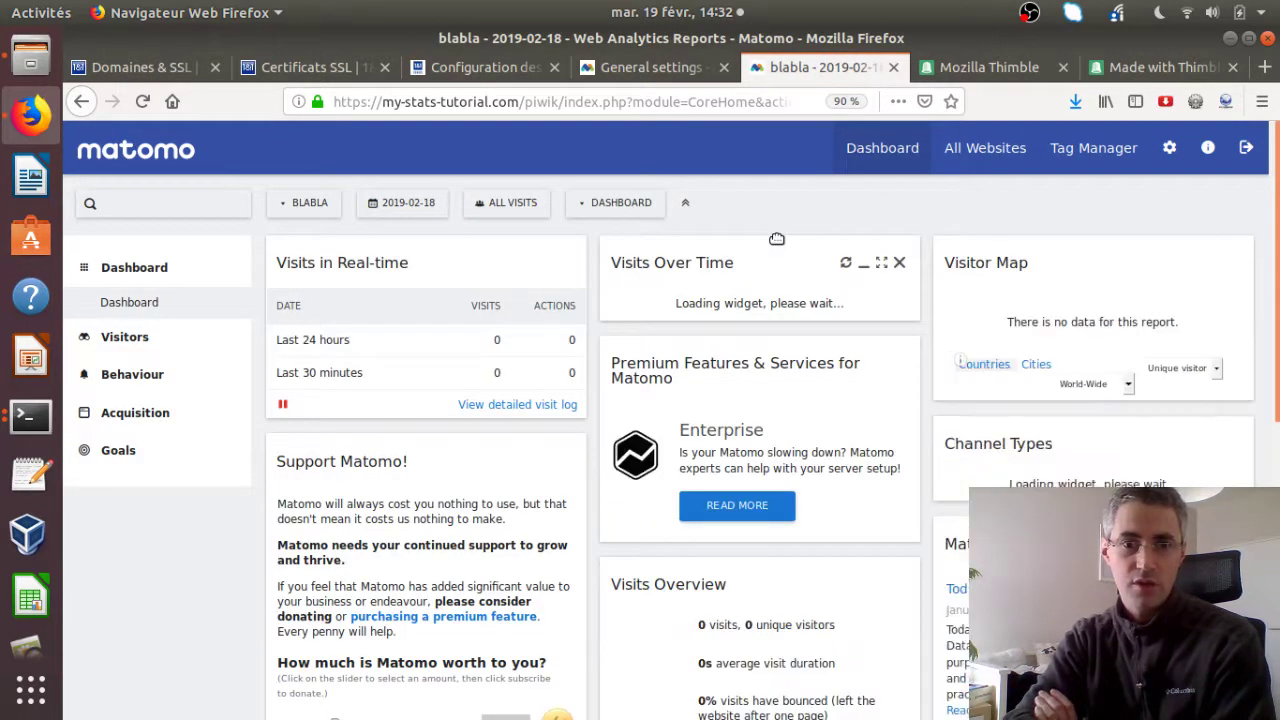
left_click(1003, 70)
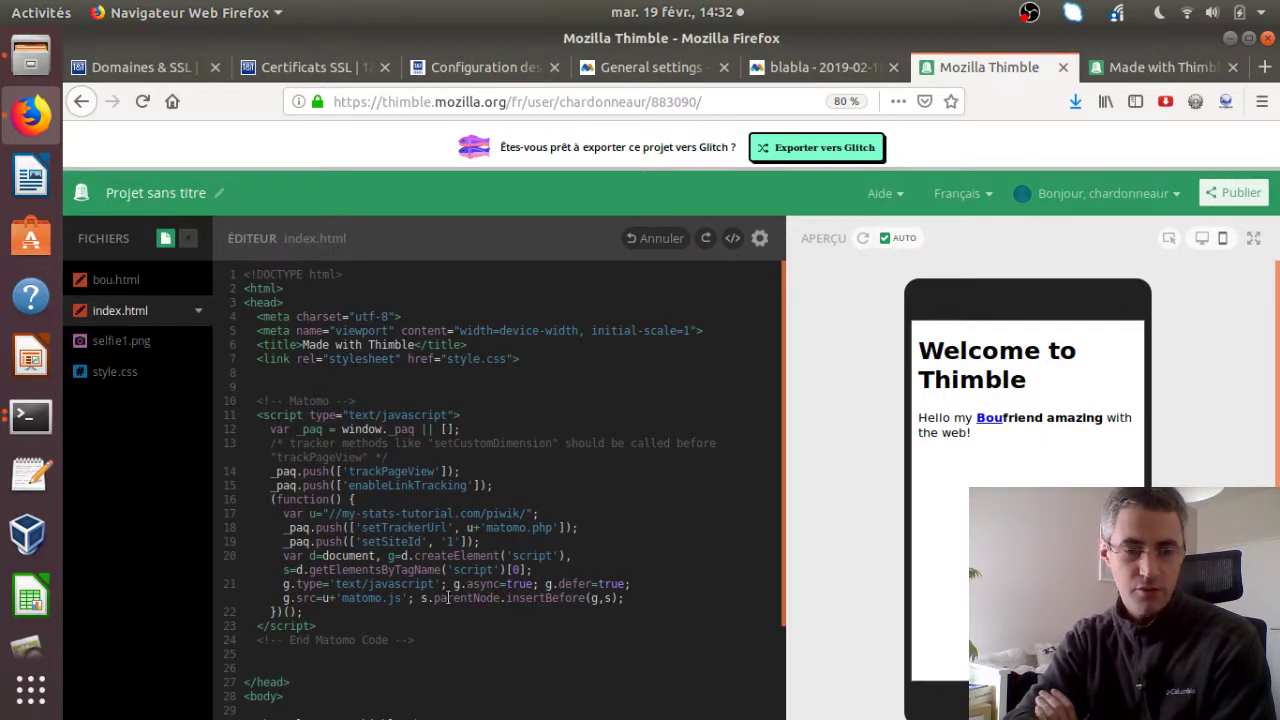
Open Administration > Websites > Tracking Code and scroll to the JavaScript snippet for site ID 1.
left_click(803, 72)
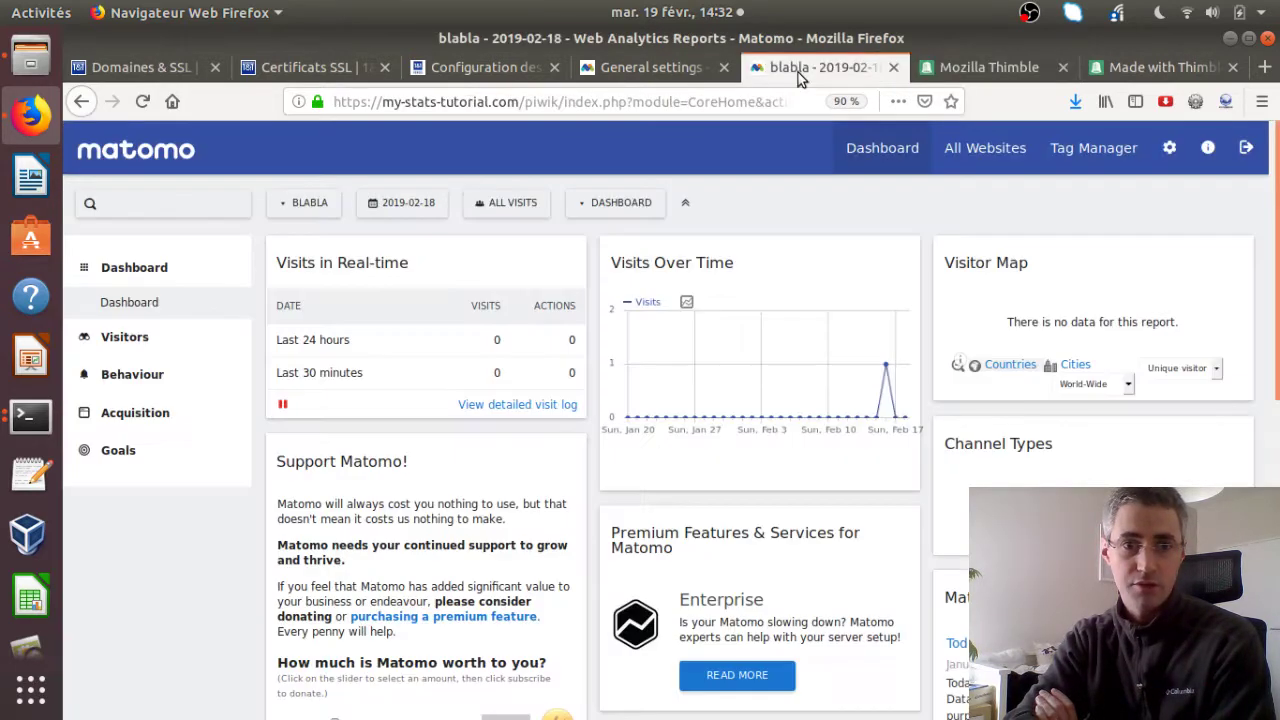
left_click(1169, 147)
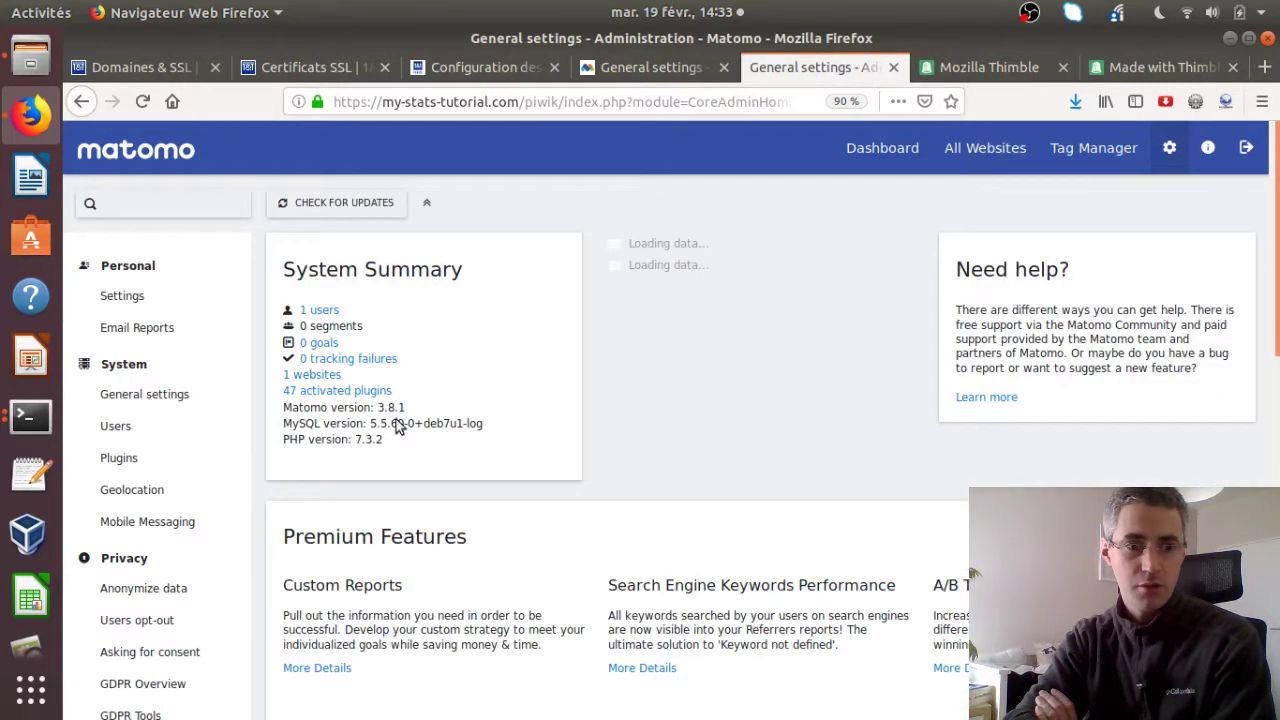
scroll(184, 568, "down", 5)
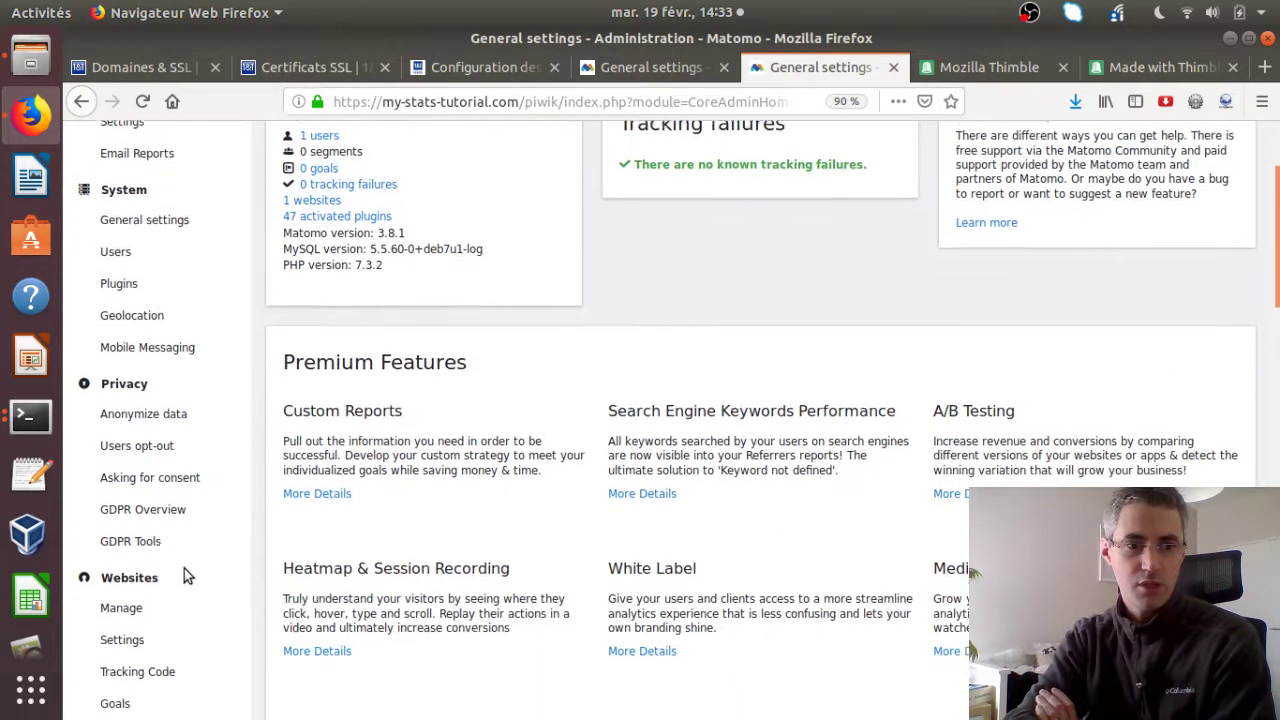
left_click(160, 542)
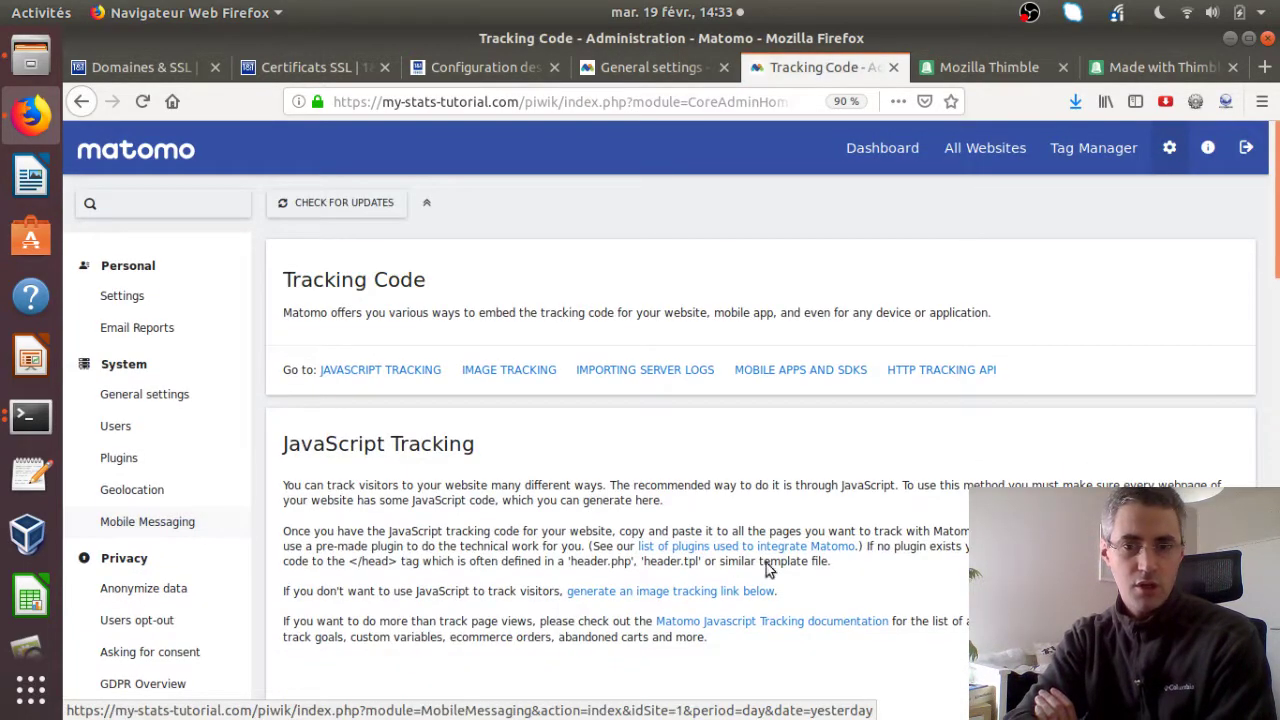
scroll(766, 563, "down", 10)
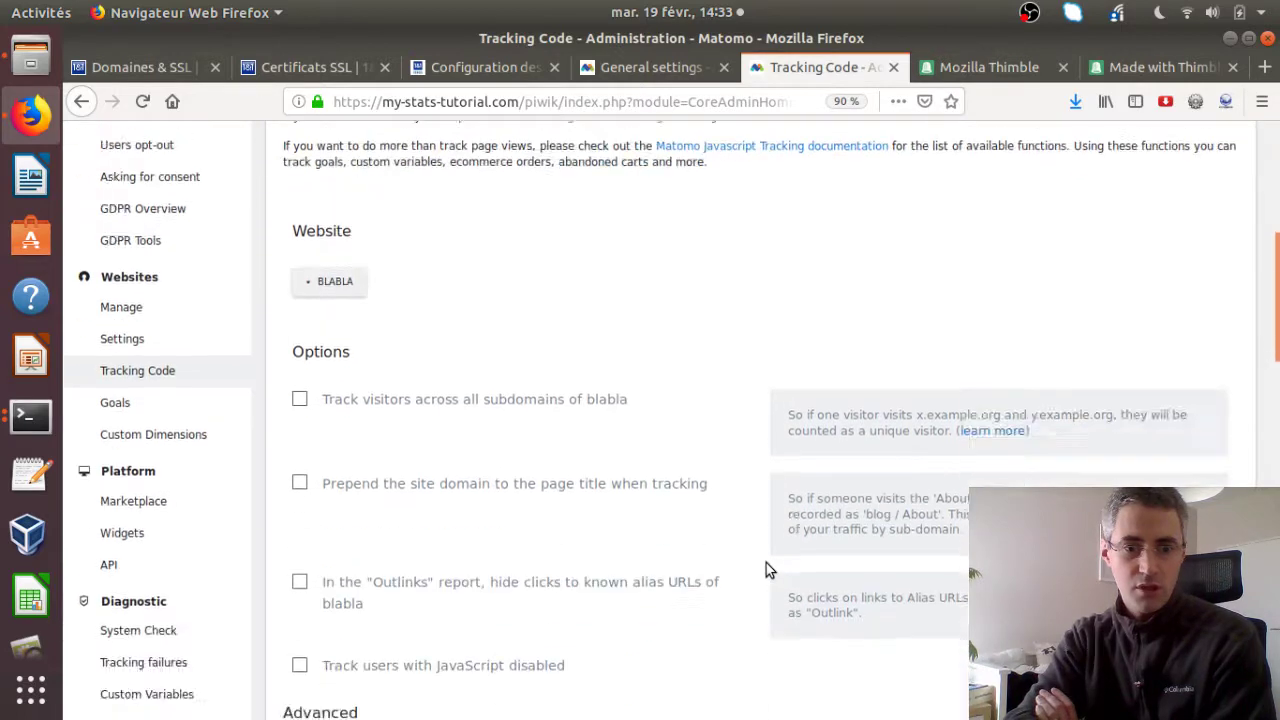
scroll(766, 569, "down", 5)
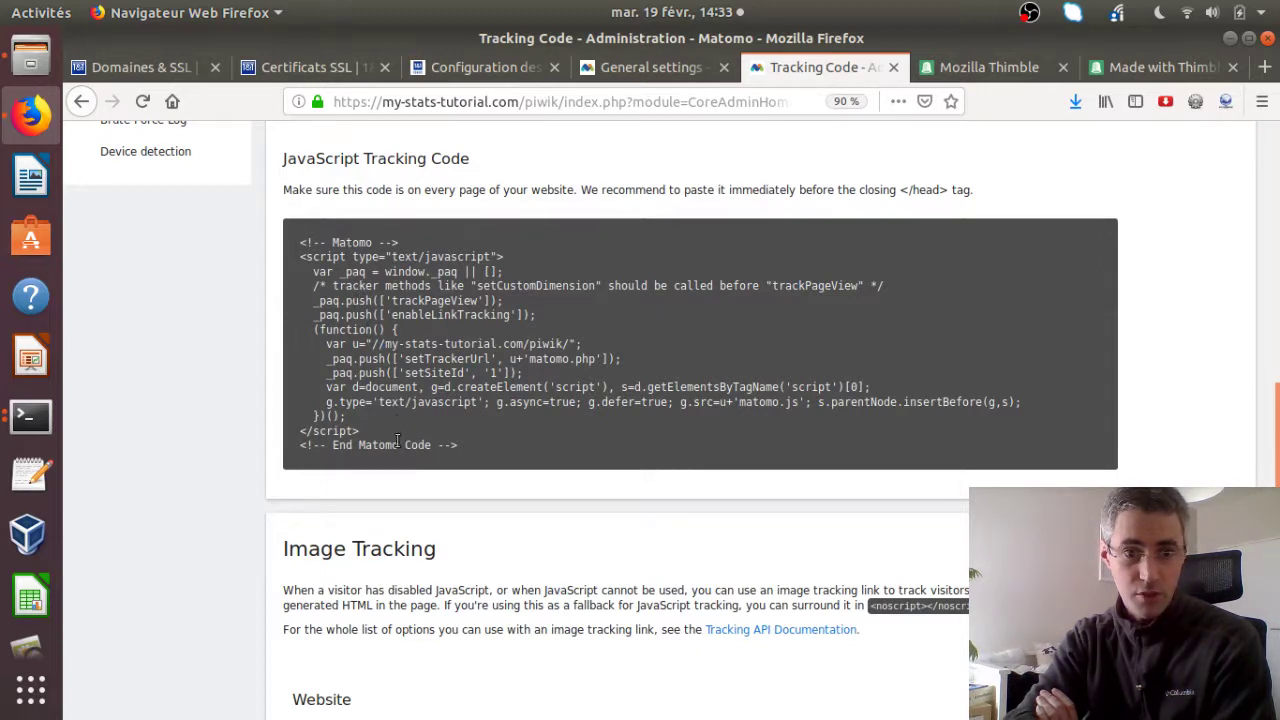
Check the Thimble test page, then open Matomo's Visits Log for 2019-02-19, which shows no data.
left_click(1150, 67)
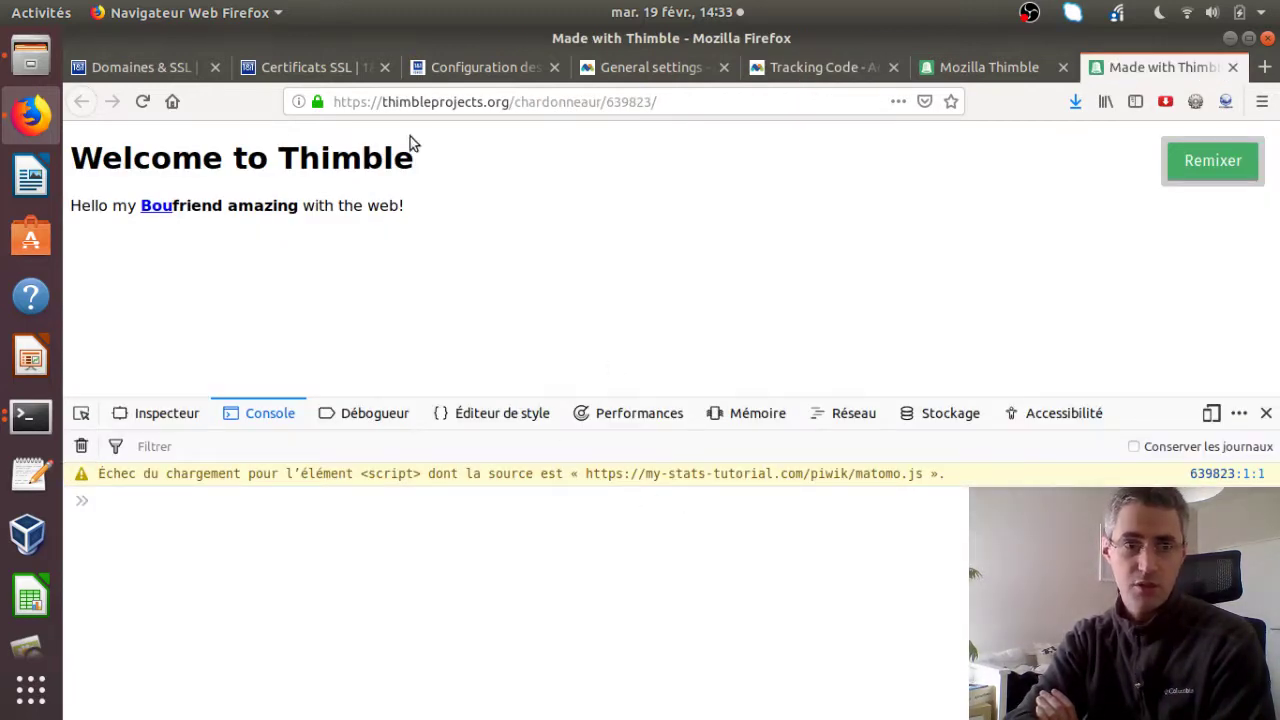
left_click(795, 73)
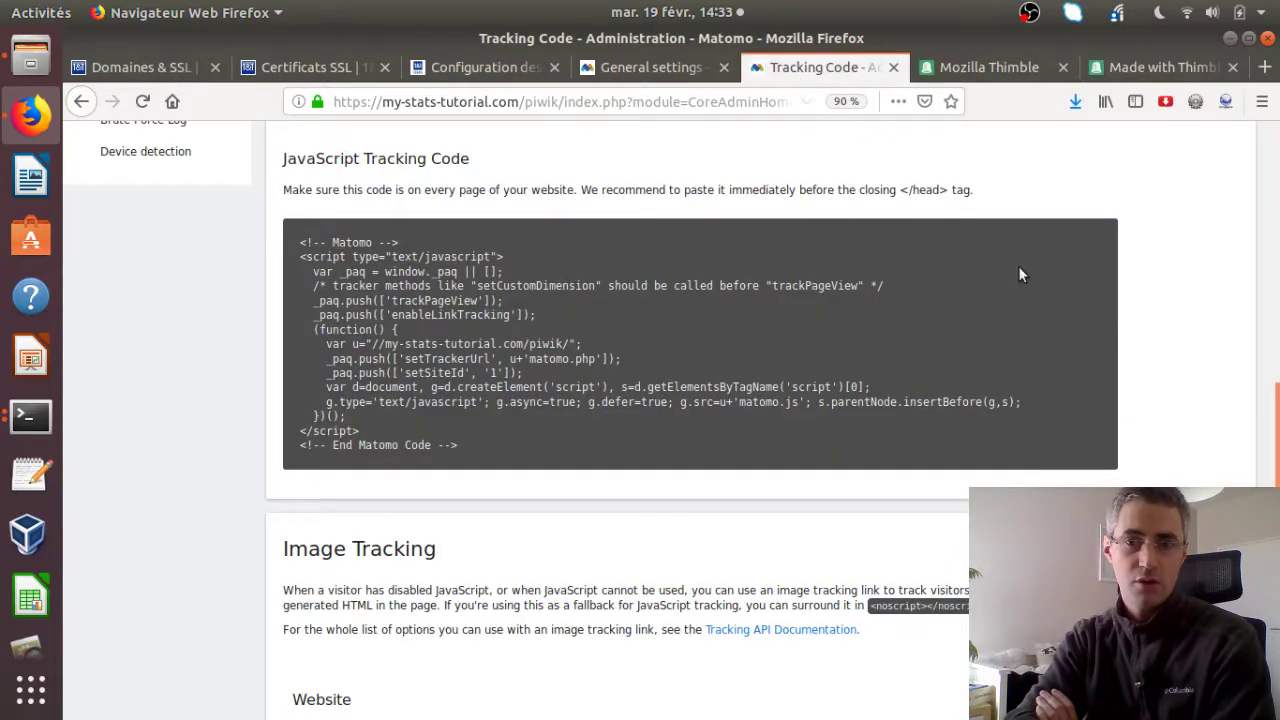
scroll(1105, 312, "up", 10)
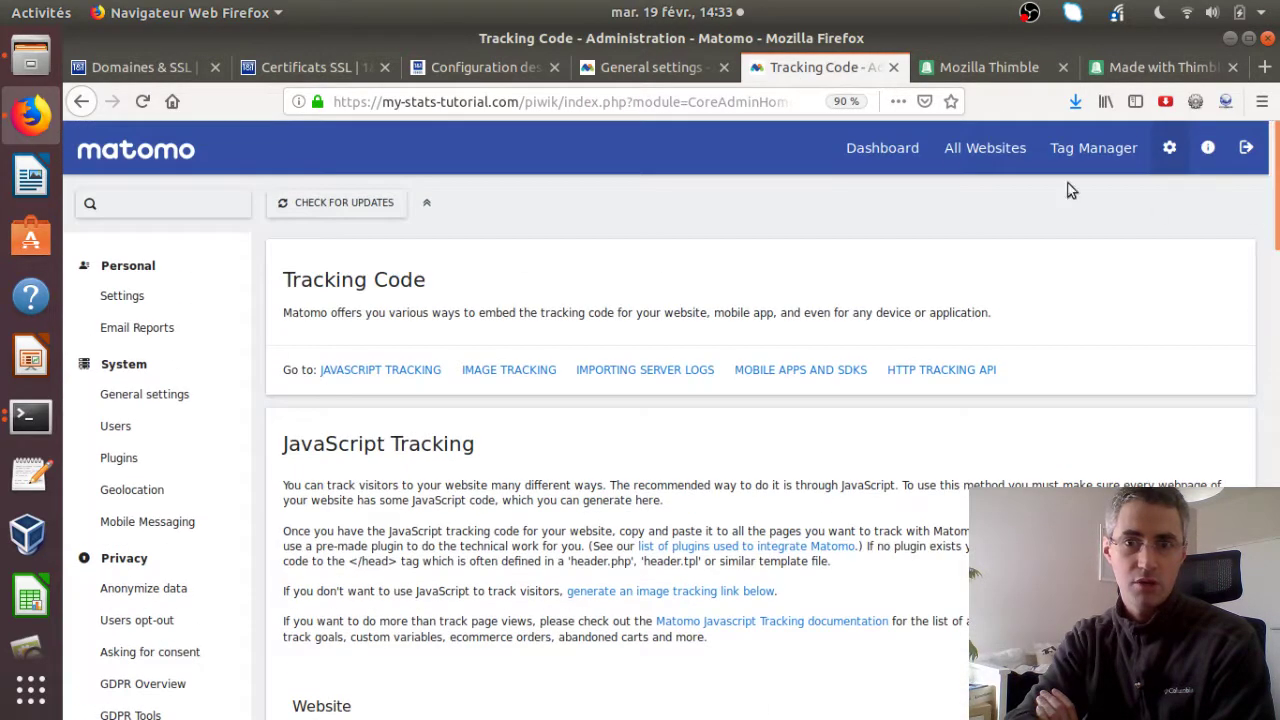
left_click(885, 150)
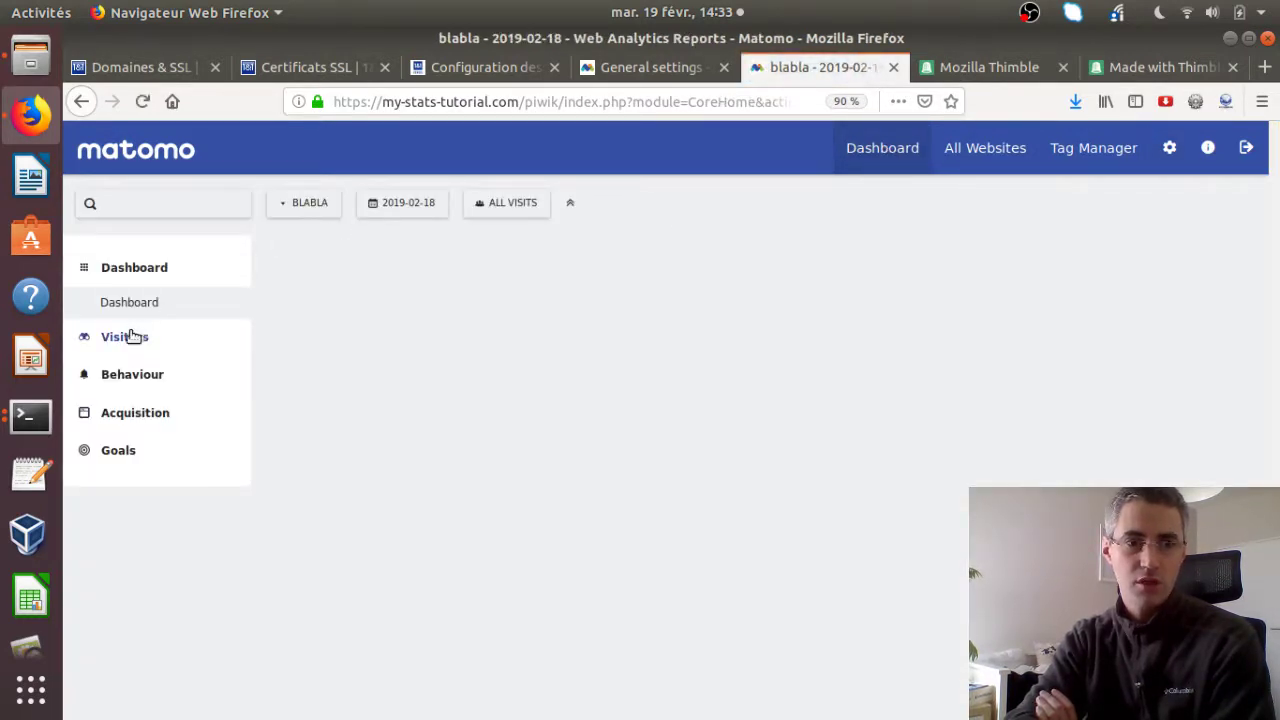
left_click(127, 337)
left_click(140, 371)
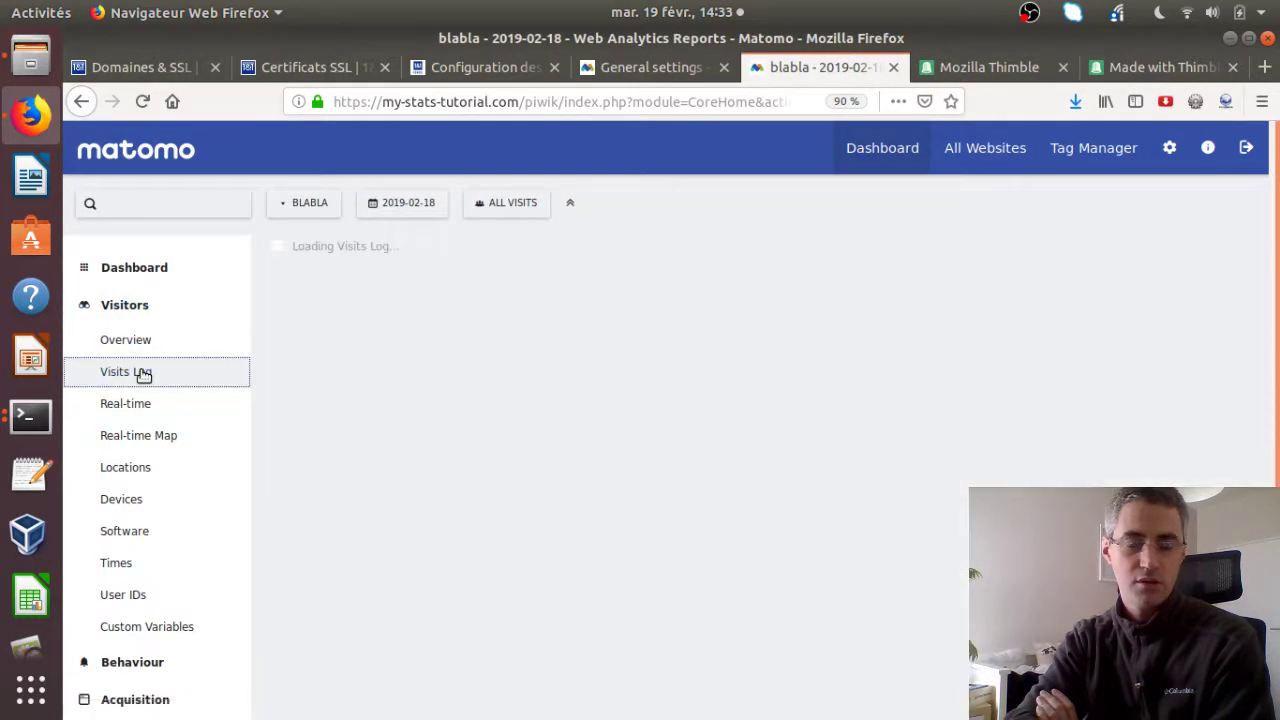
left_click(400, 210)
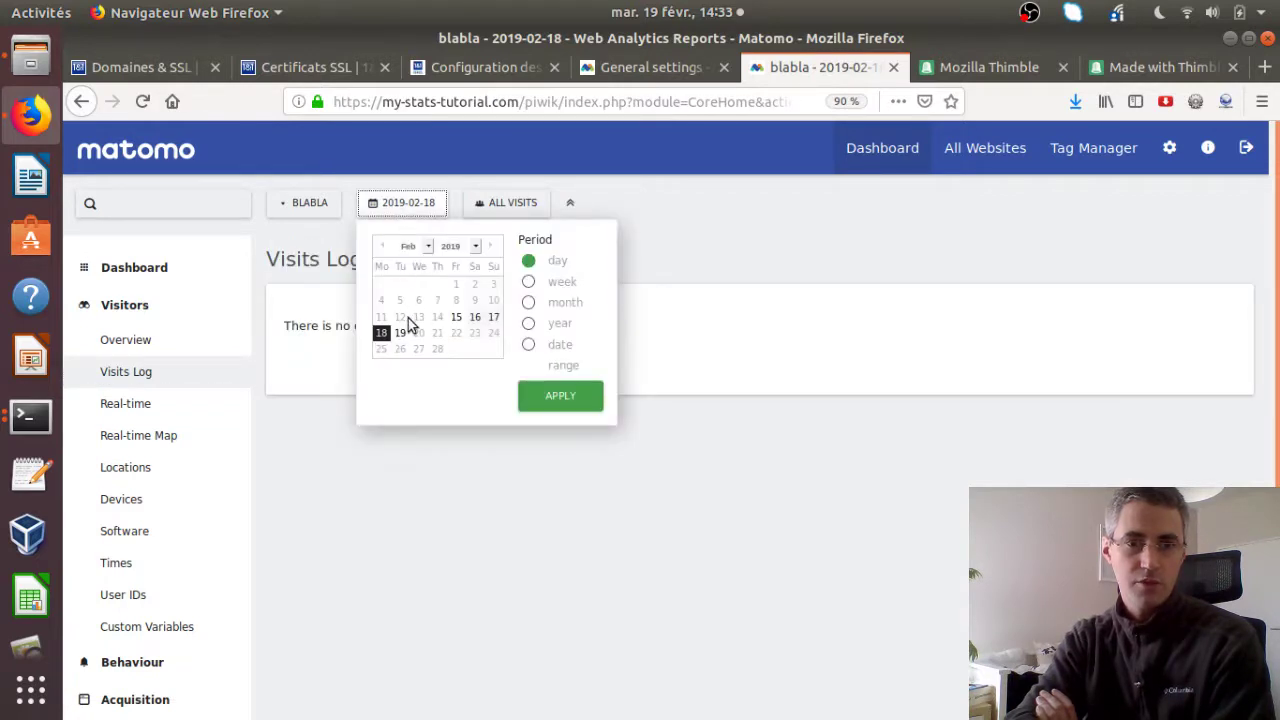
left_click(400, 333)
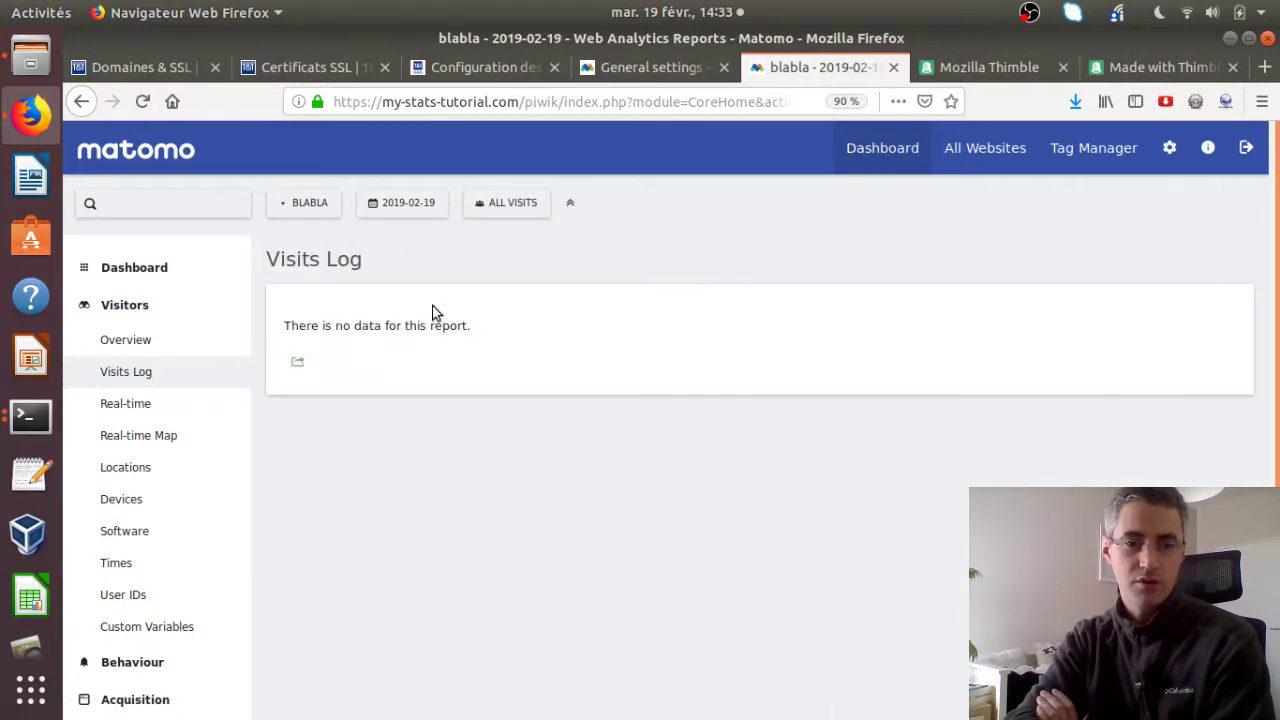
Reload the published Thimble test page and confirm matomo.js now loads with status 200 over HTTPS.
left_click(1137, 67)
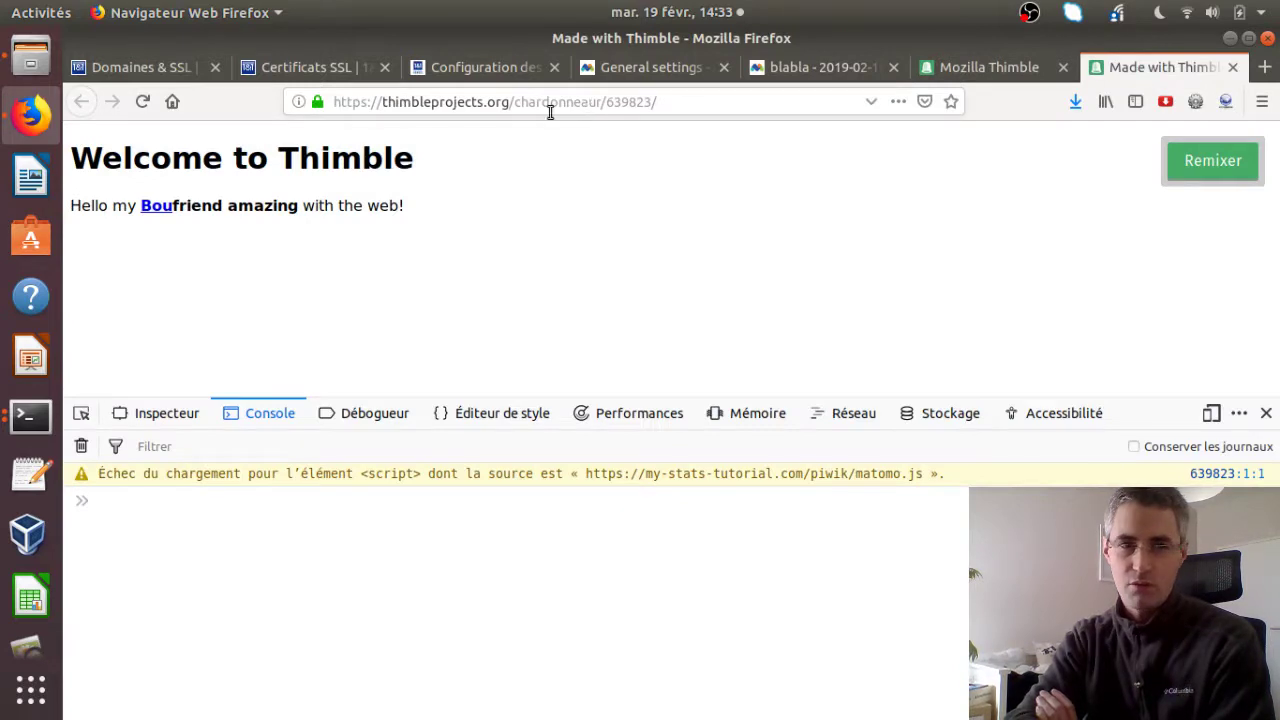
left_click(142, 102)
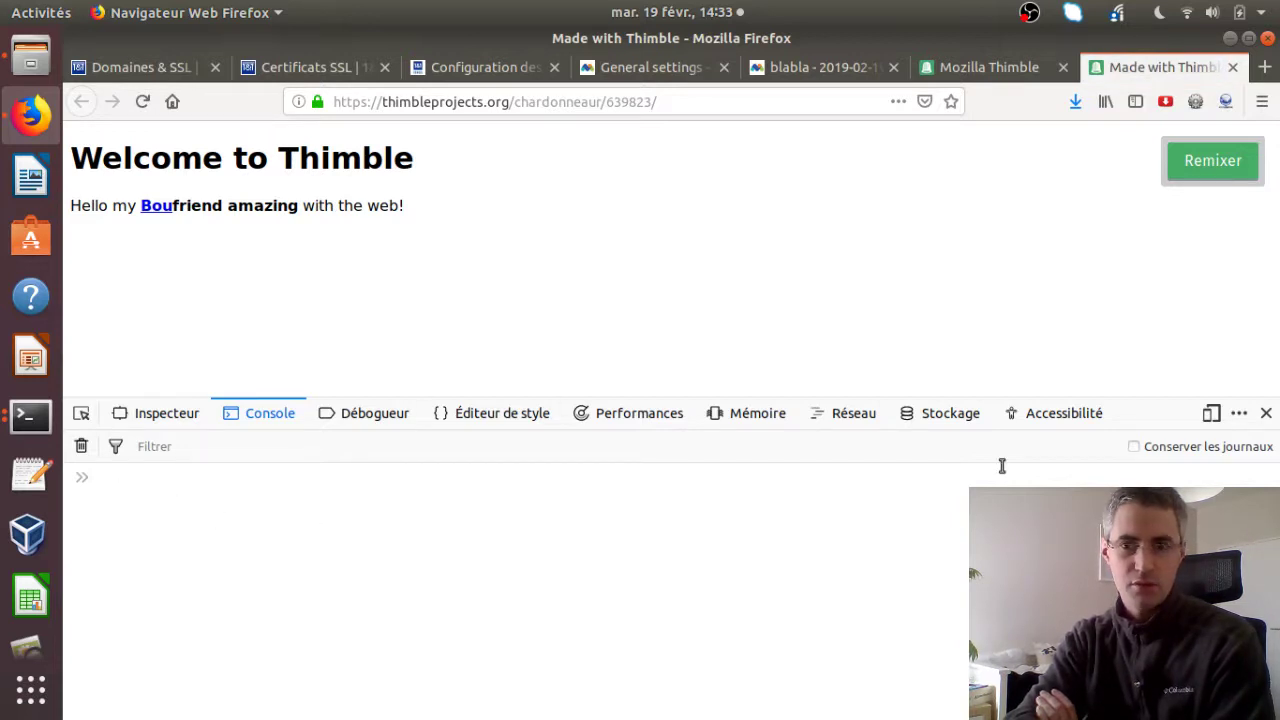
left_click(866, 424)
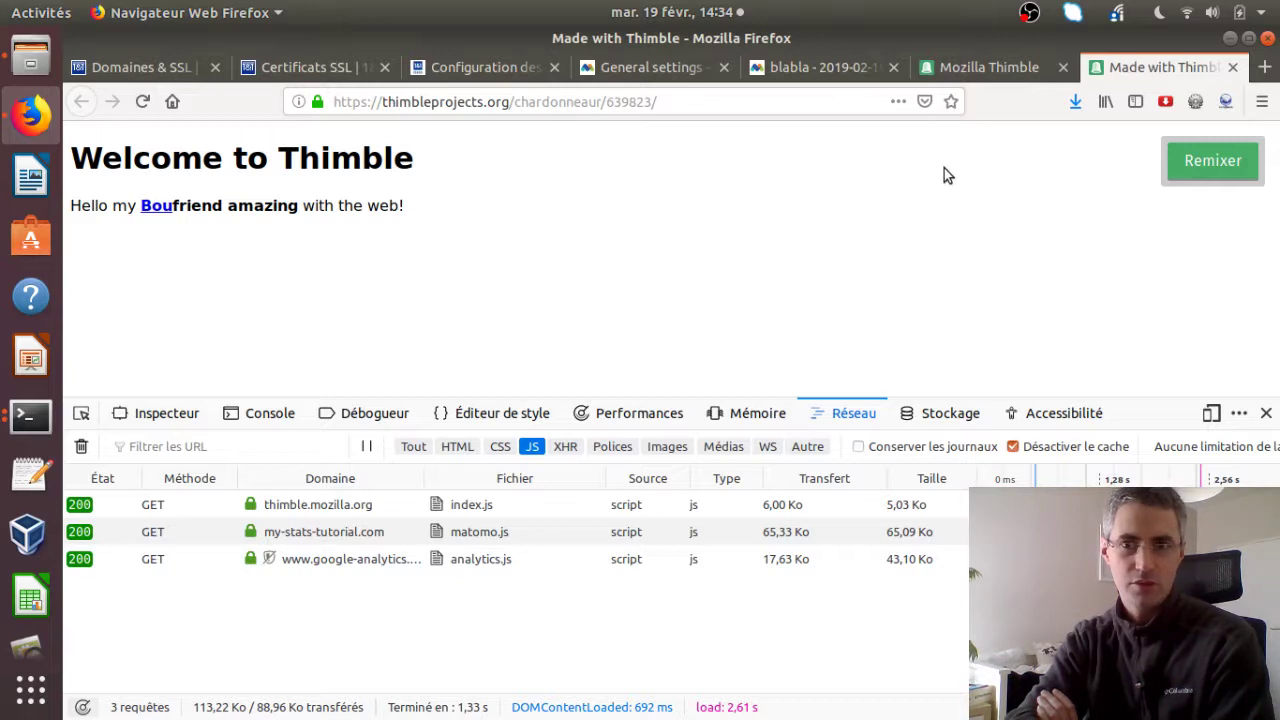
Refresh Matomo's Visits Log to show the new 'Made with Thimble' visit from France at 13:33:45.
left_click(811, 73)
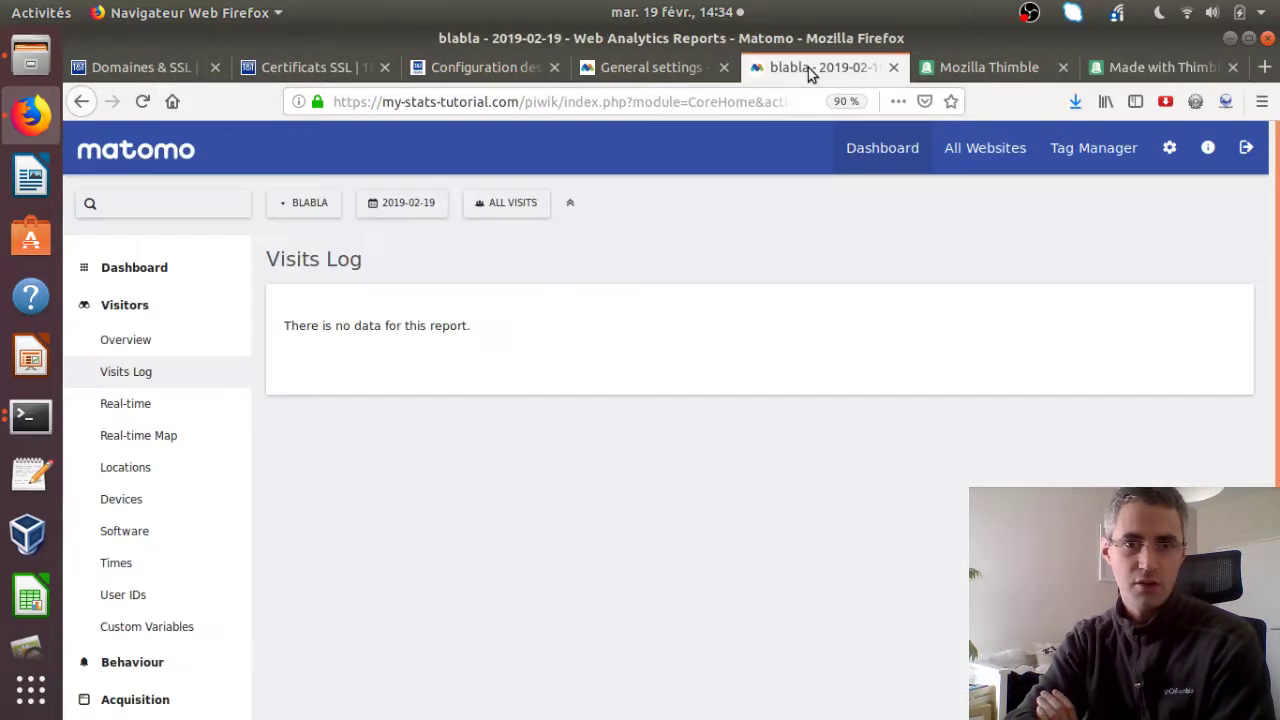
left_click(143, 102)
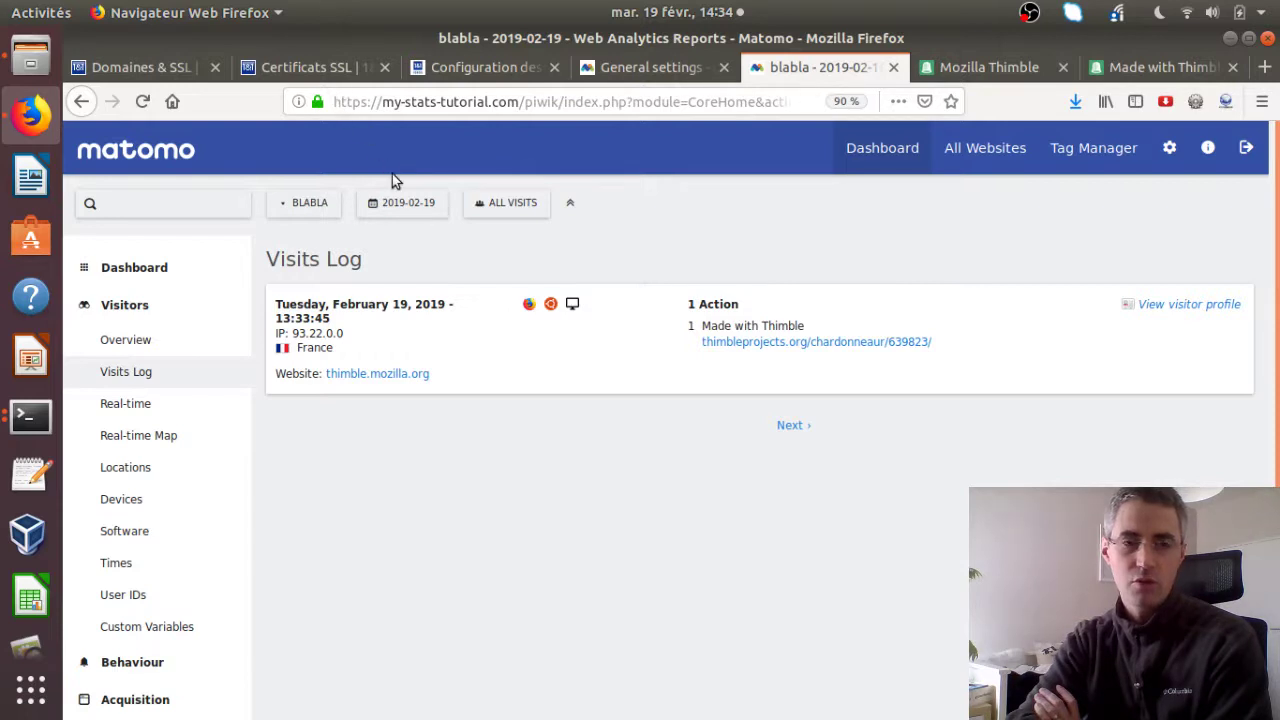
mouse_move(577, 314)
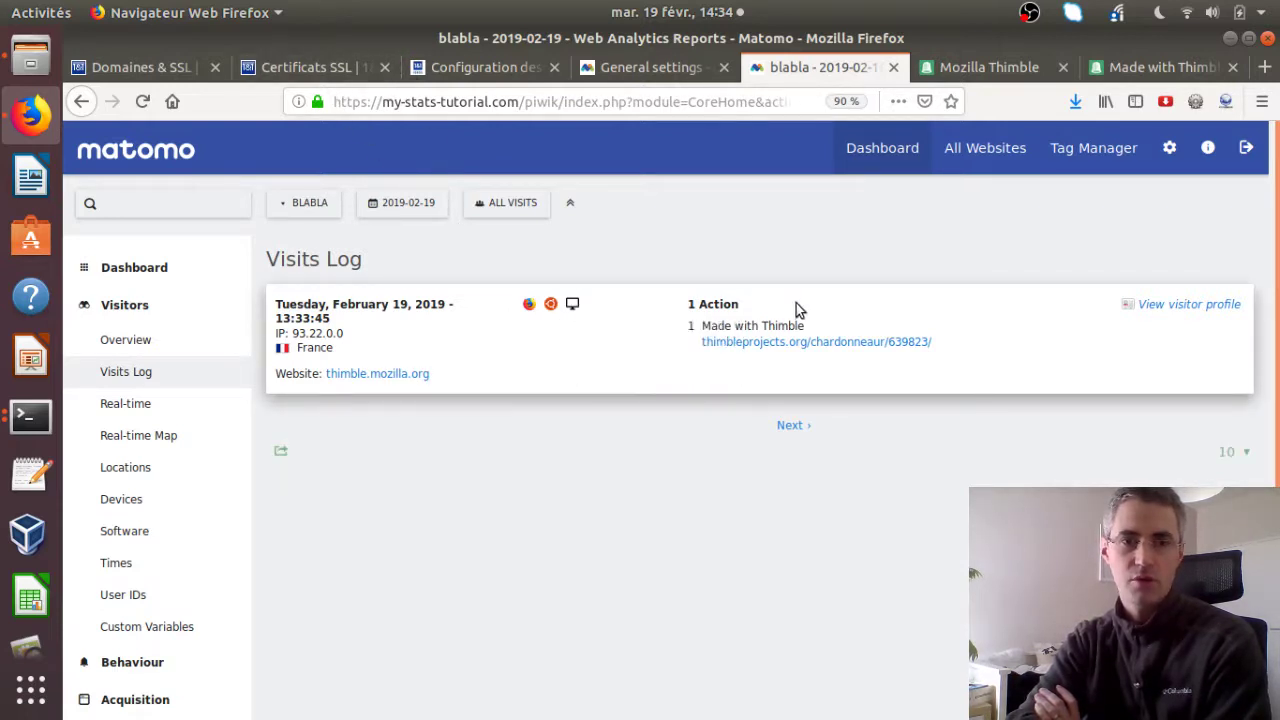